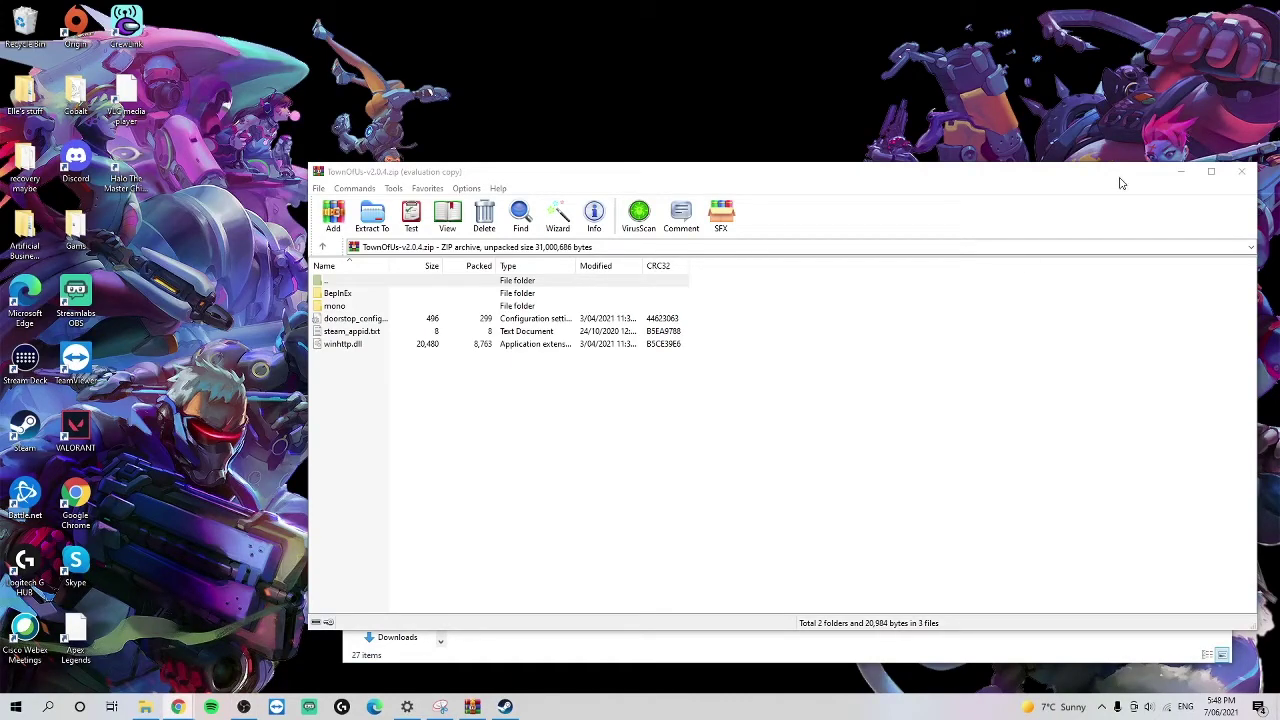
# Step: Switch to Chrome and read the Steam installation guide in the Town-Of-Us README on GitHub
pyautogui.moveTo(1120, 180); pyautogui.dragTo(1122, 231)
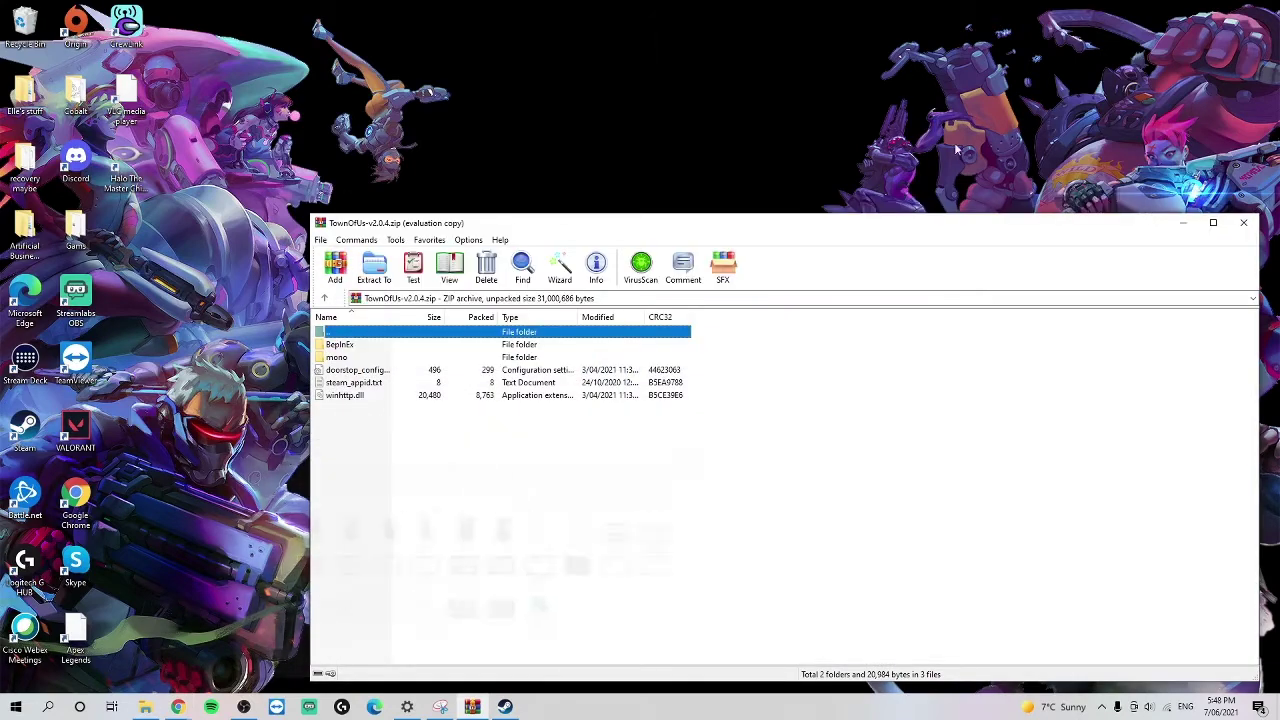
pyautogui.click(1050, 138)
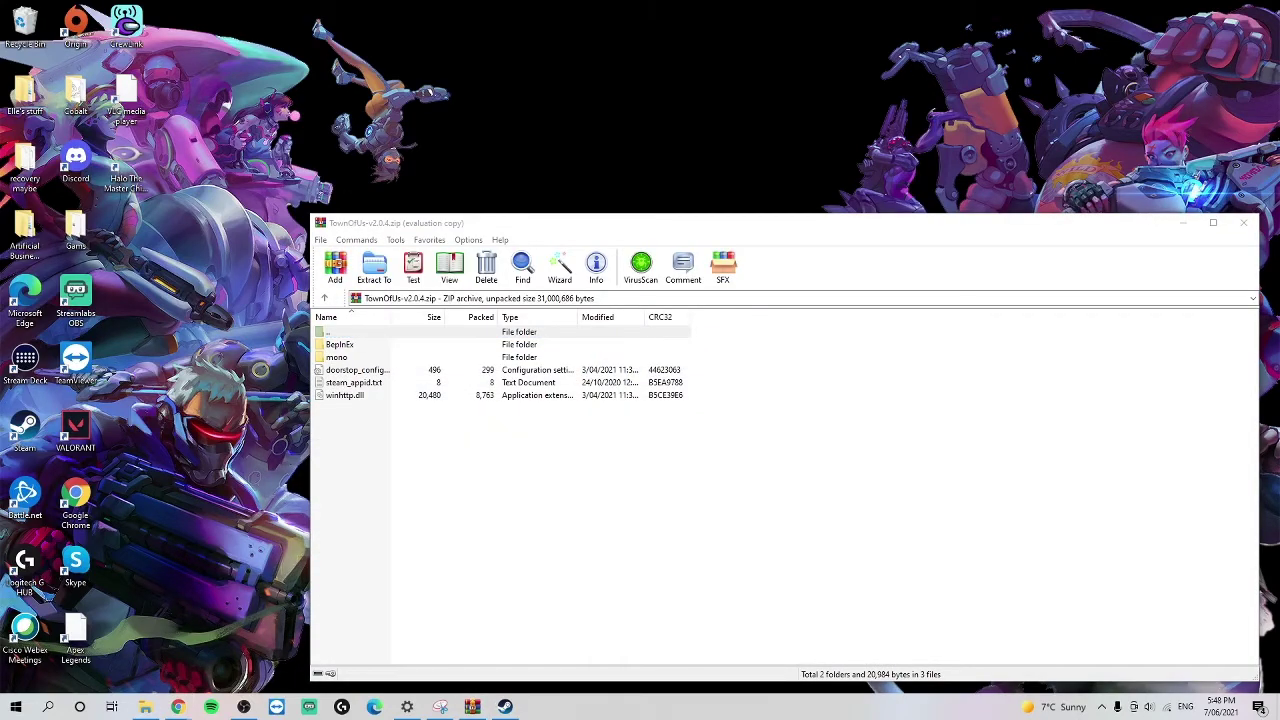
pyautogui.click(178, 707)
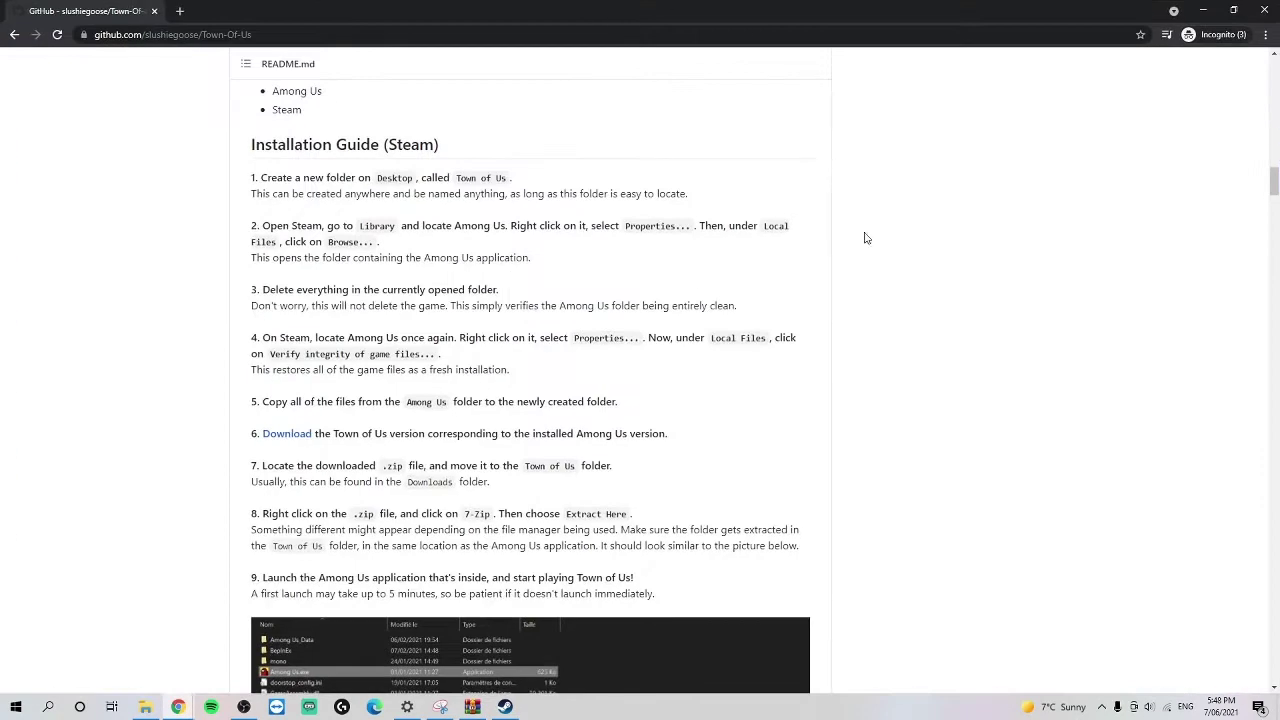
pyautogui.click(154, 10)
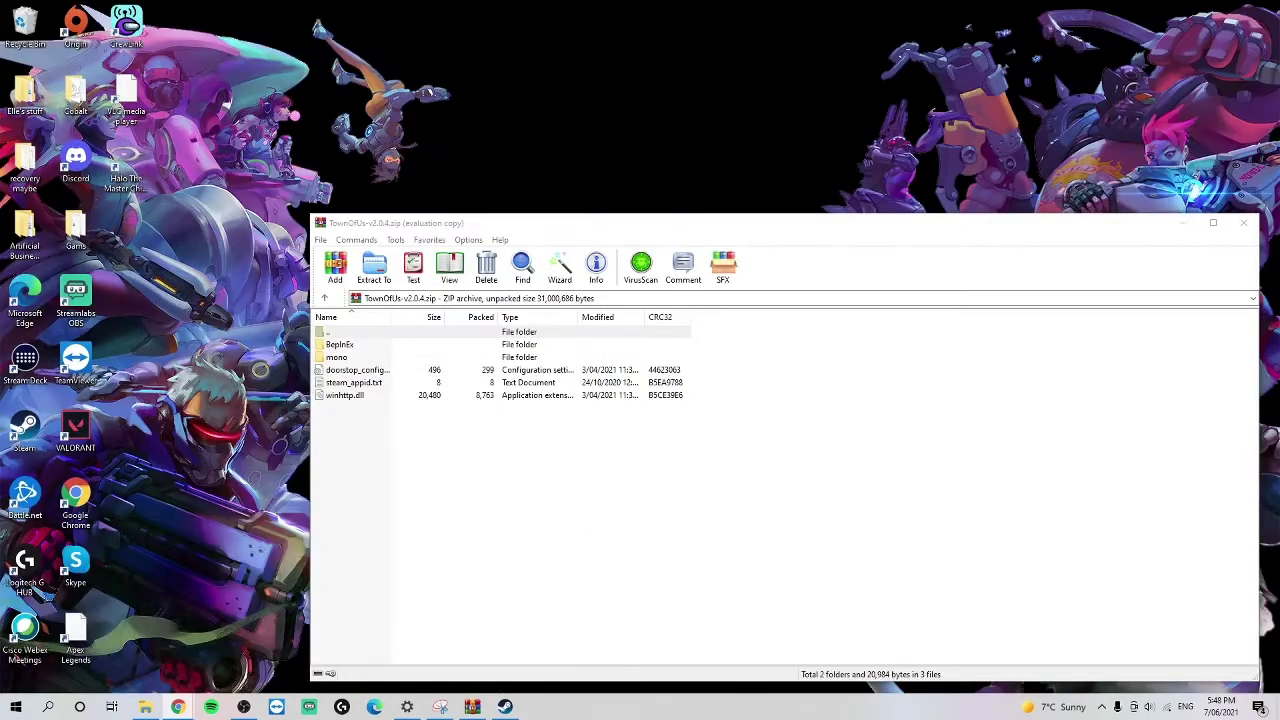
pyautogui.hotkey('alt', 'Tab')
pyautogui.scroll(10, 666, 383)
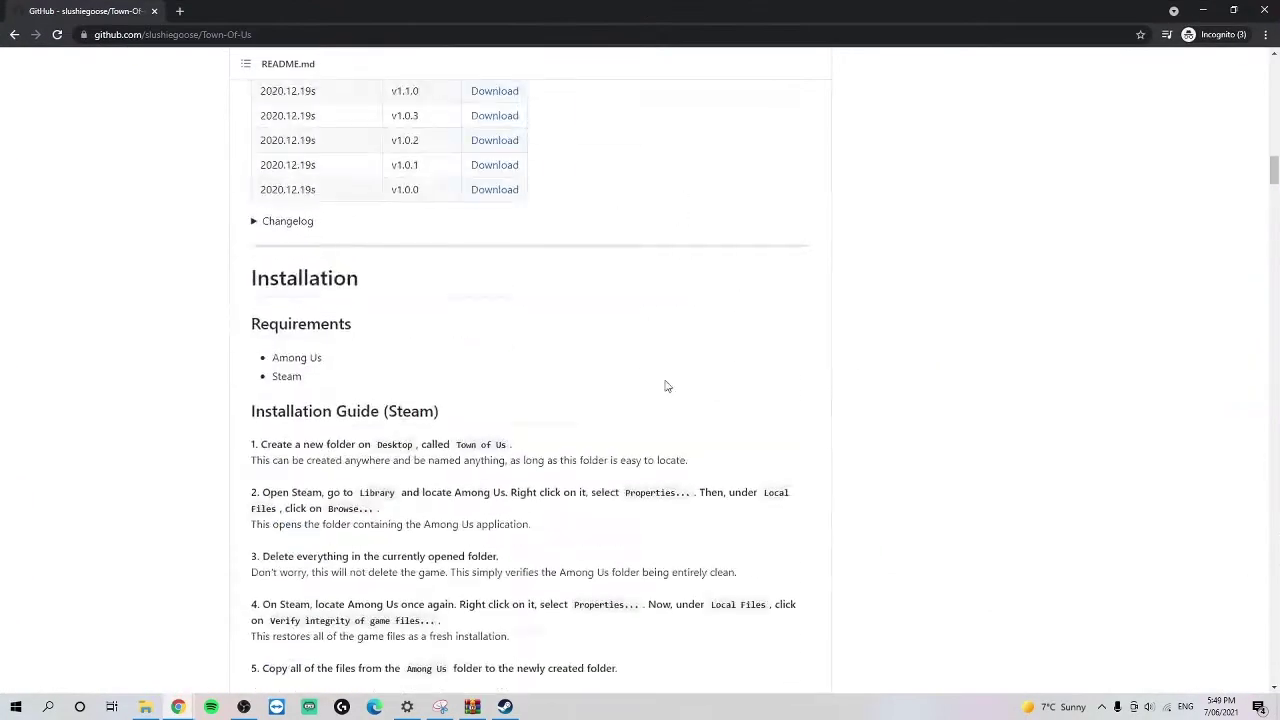
pyautogui.scroll(-14, 703, 469)
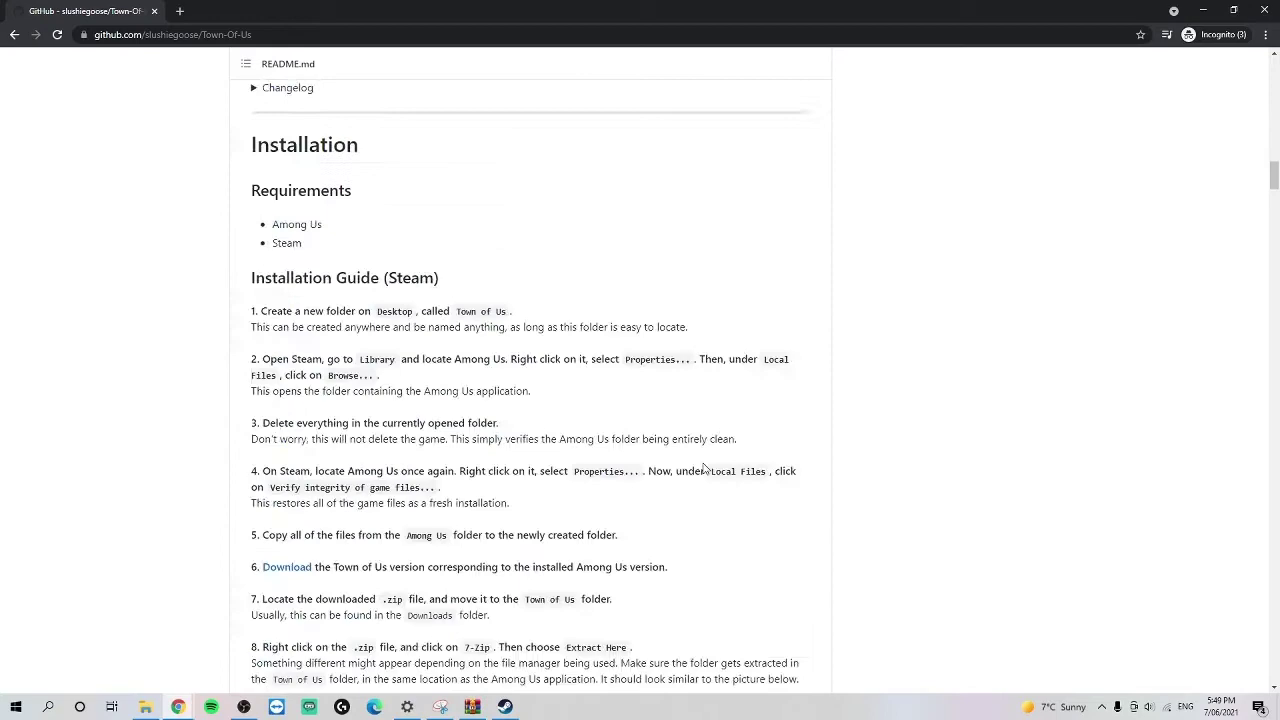
pyautogui.scroll(4, 521, 428)
pyautogui.scroll(1, 521, 428)
pyautogui.scroll(-2, 521, 428)
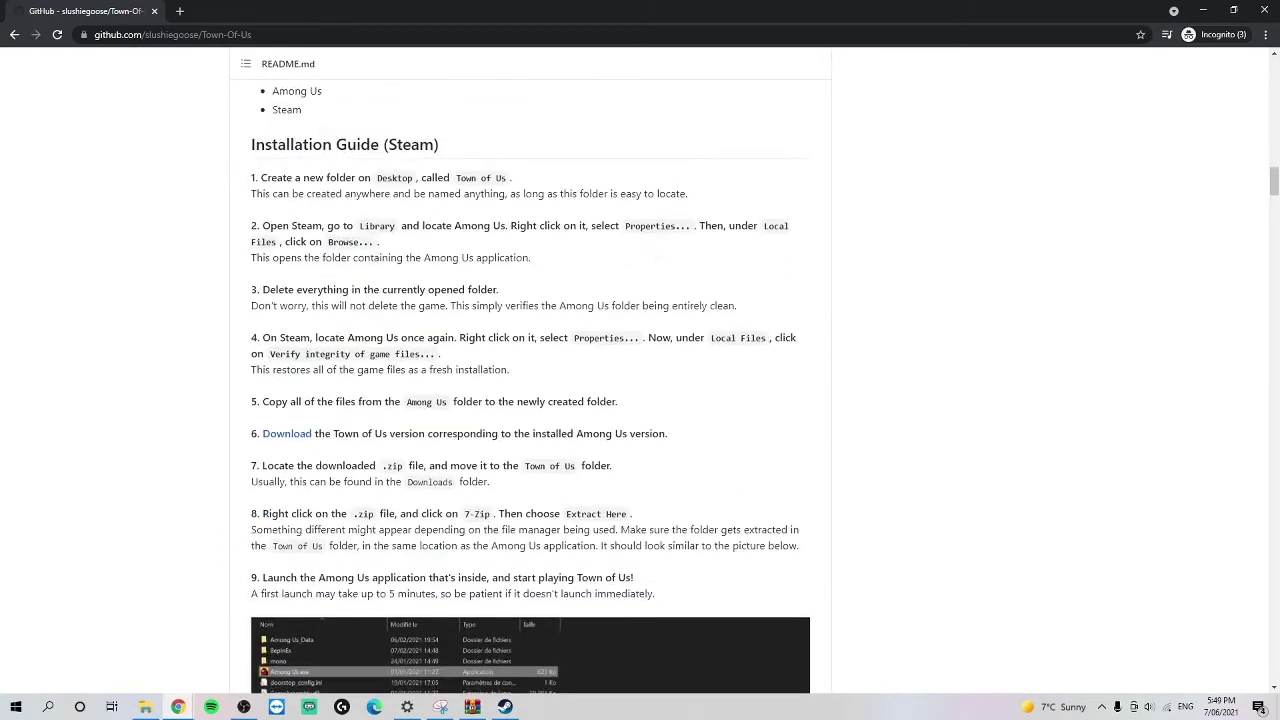
pyautogui.press('super+Down')
pyautogui.press('super+Down')
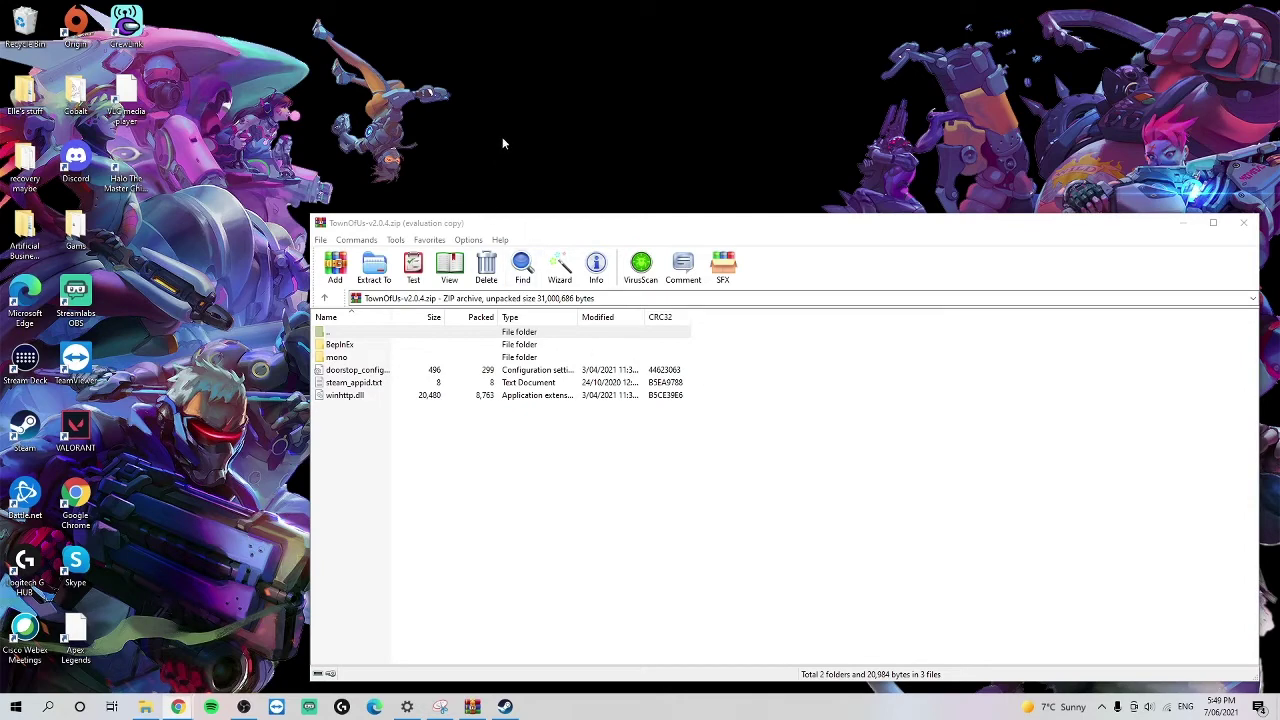
# Step: Create a new folder named Town of Us on the desktop
pyautogui.rightClick(121, 223)
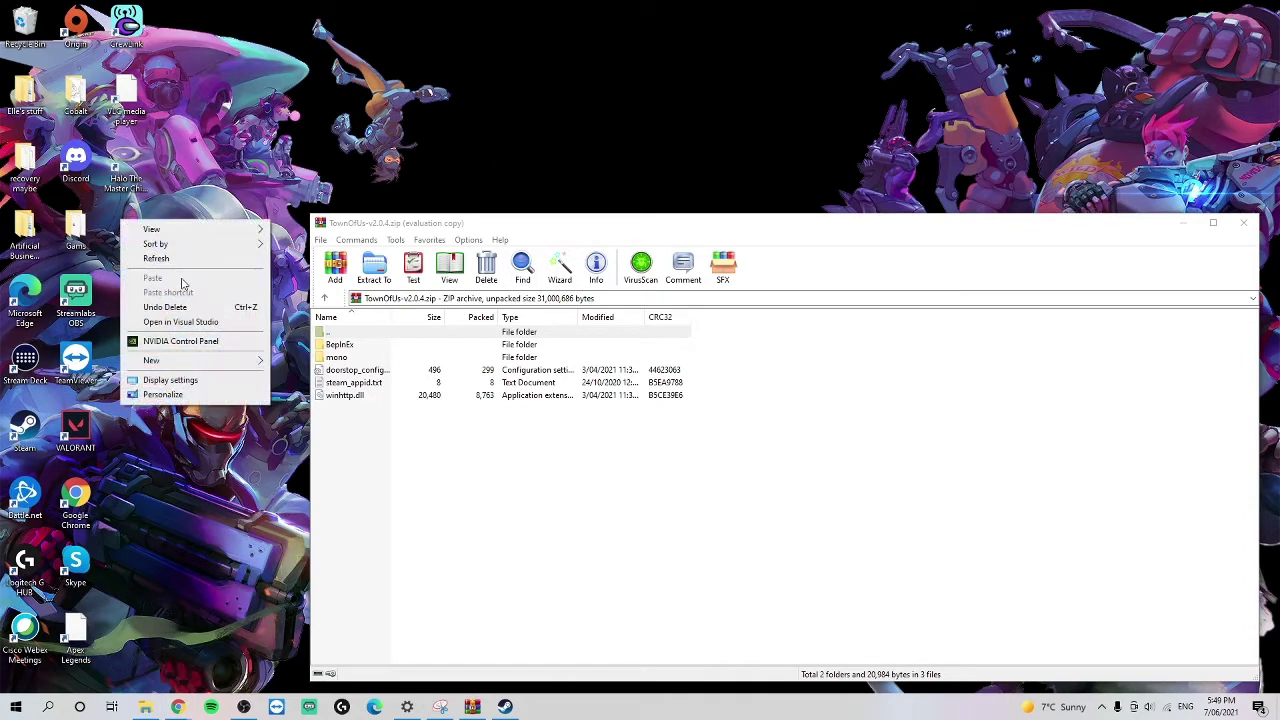
pyautogui.moveTo(181, 361)
pyautogui.click(301, 362)
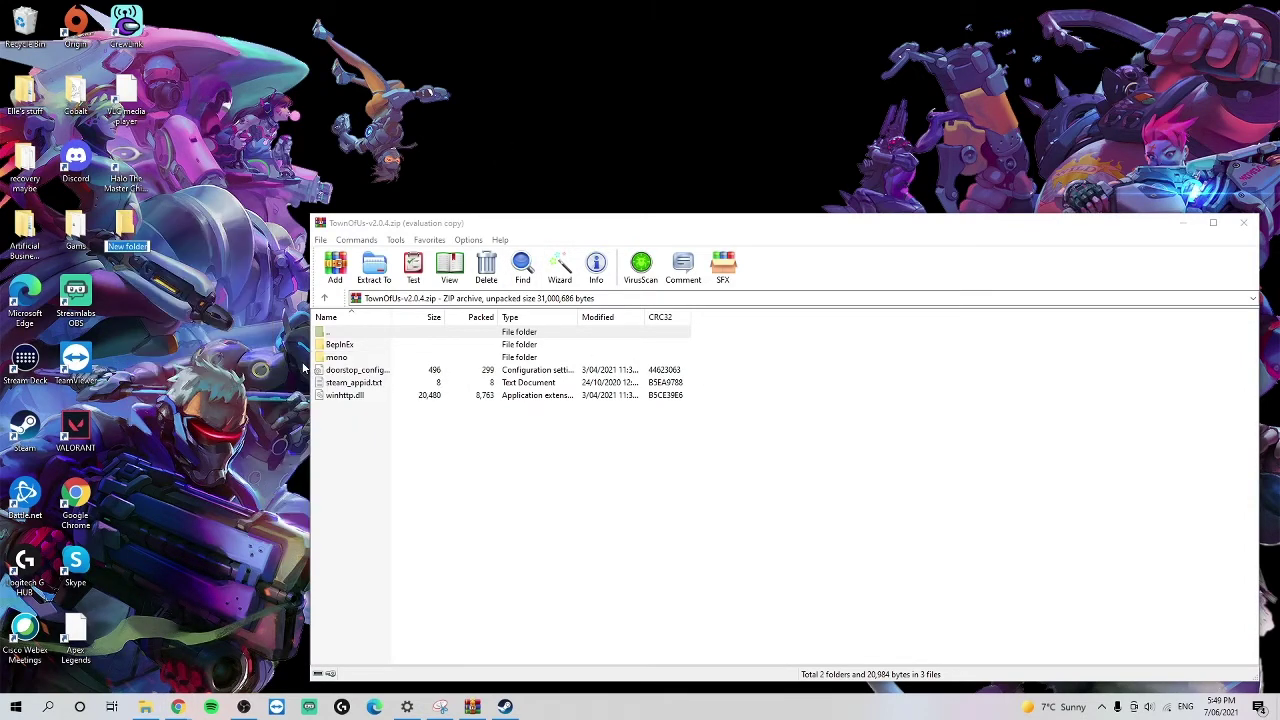
pyautogui.write('Town of Us')
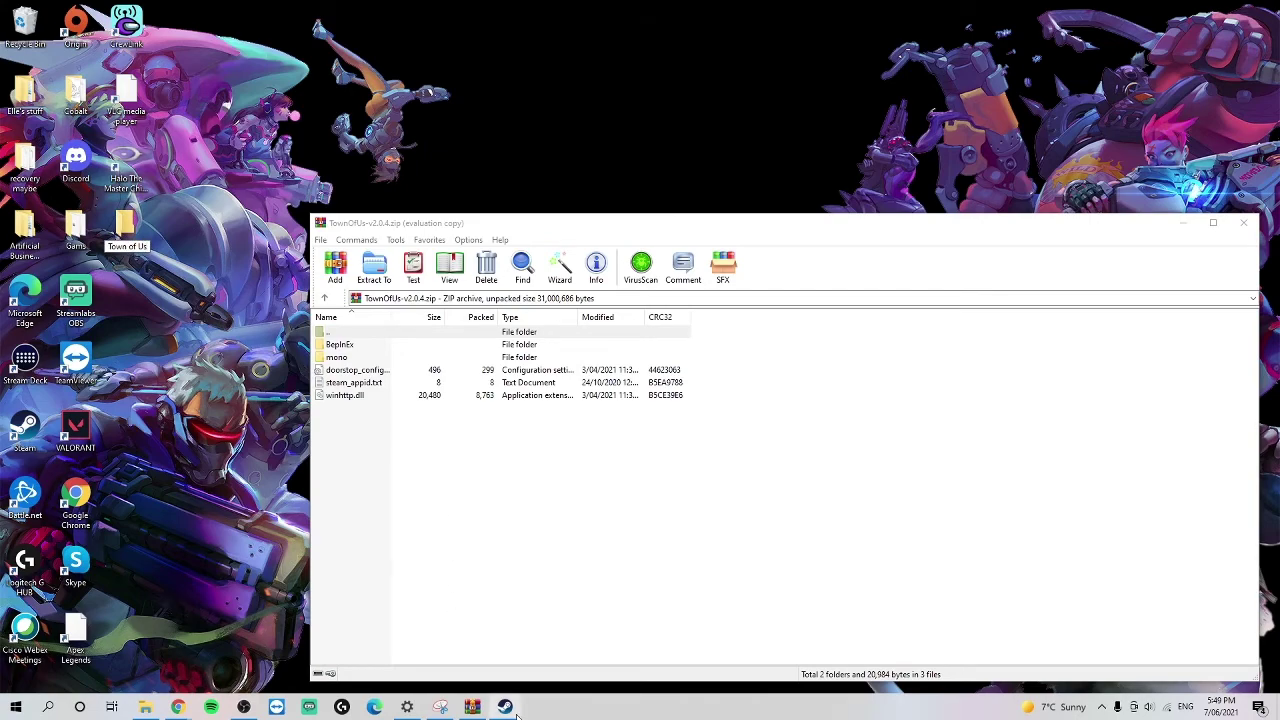
# Step: Switch to Steam and browse to the local files folder of Among Us from its properties
pyautogui.click(505, 706)
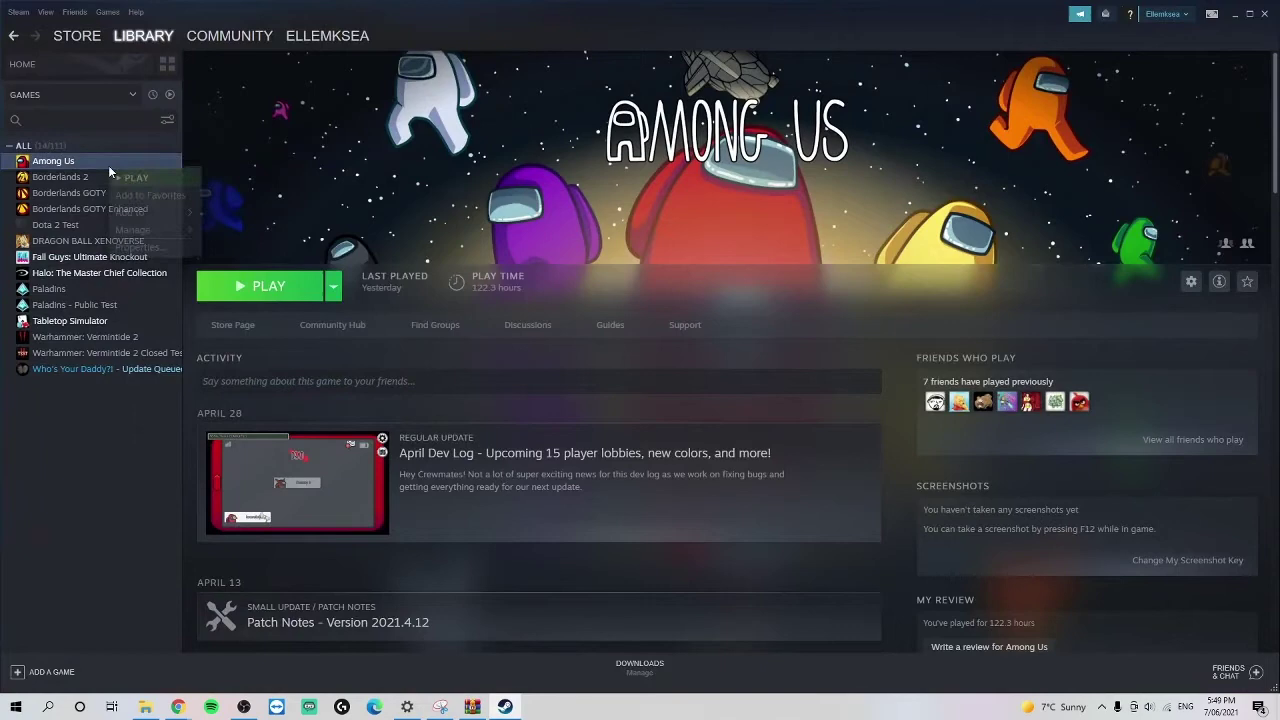
pyautogui.rightClick(110, 166)
pyautogui.click(152, 247)
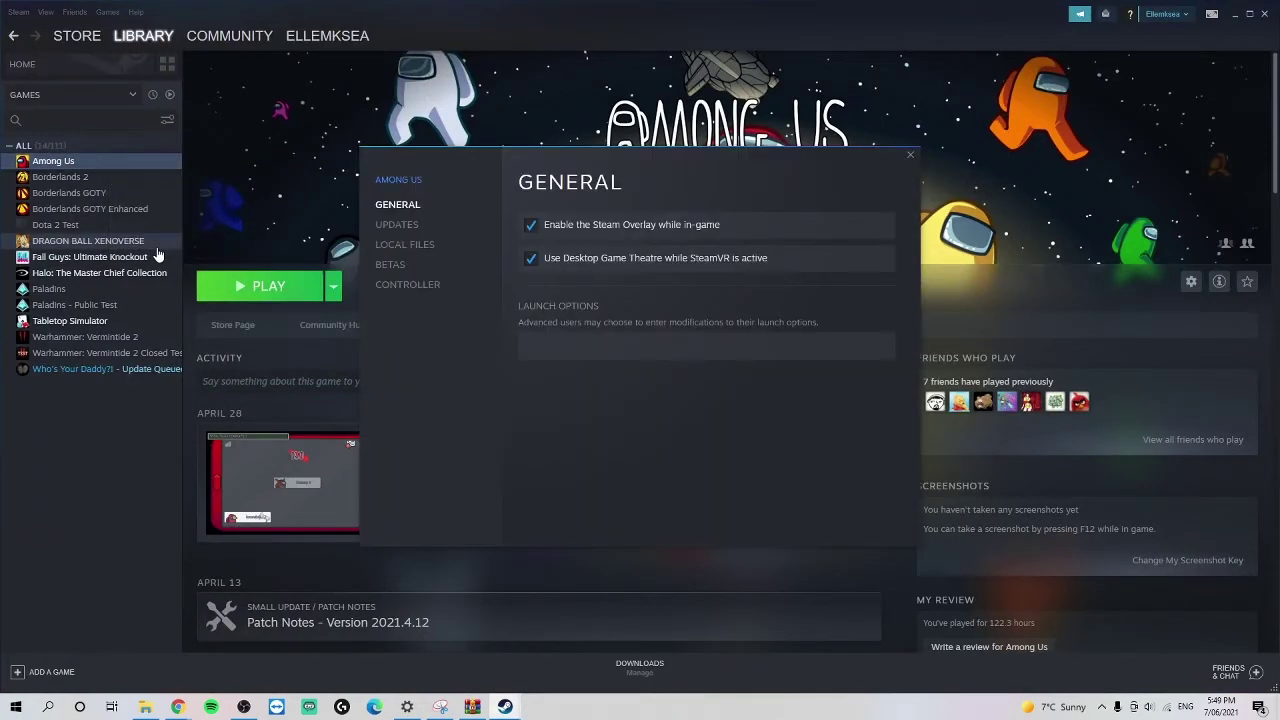
pyautogui.click(432, 246)
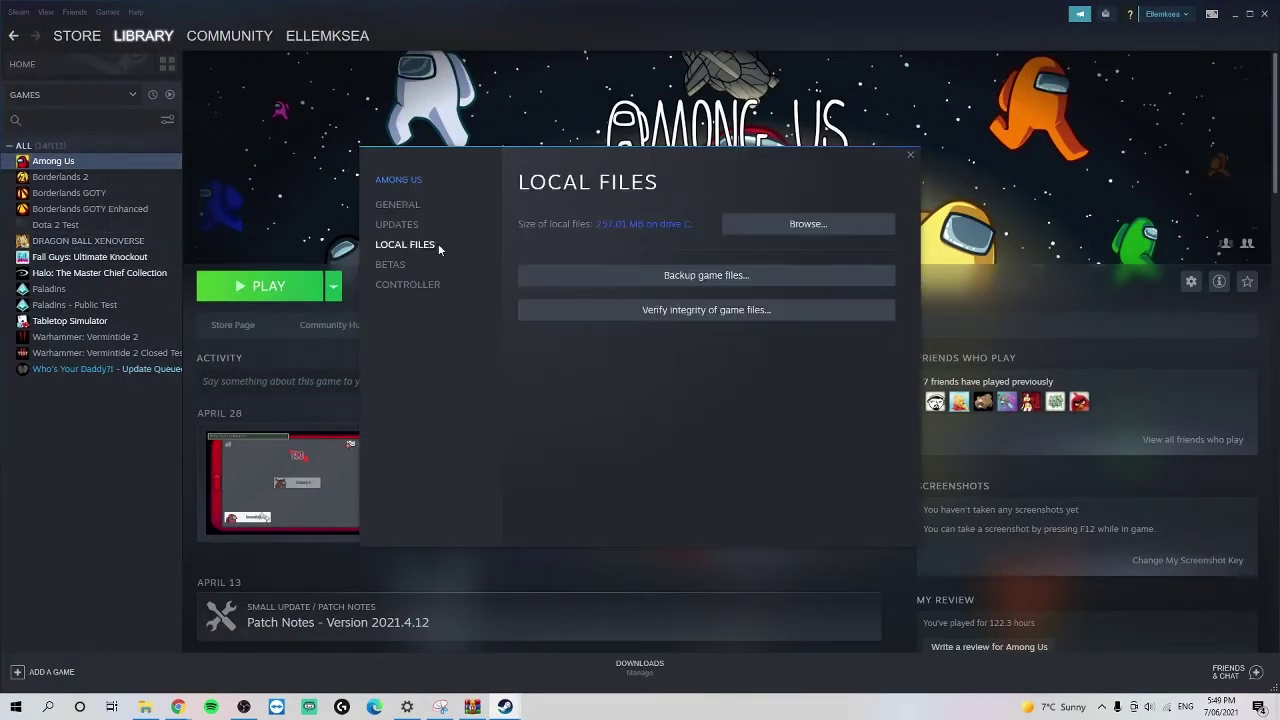
pyautogui.click(776, 225)
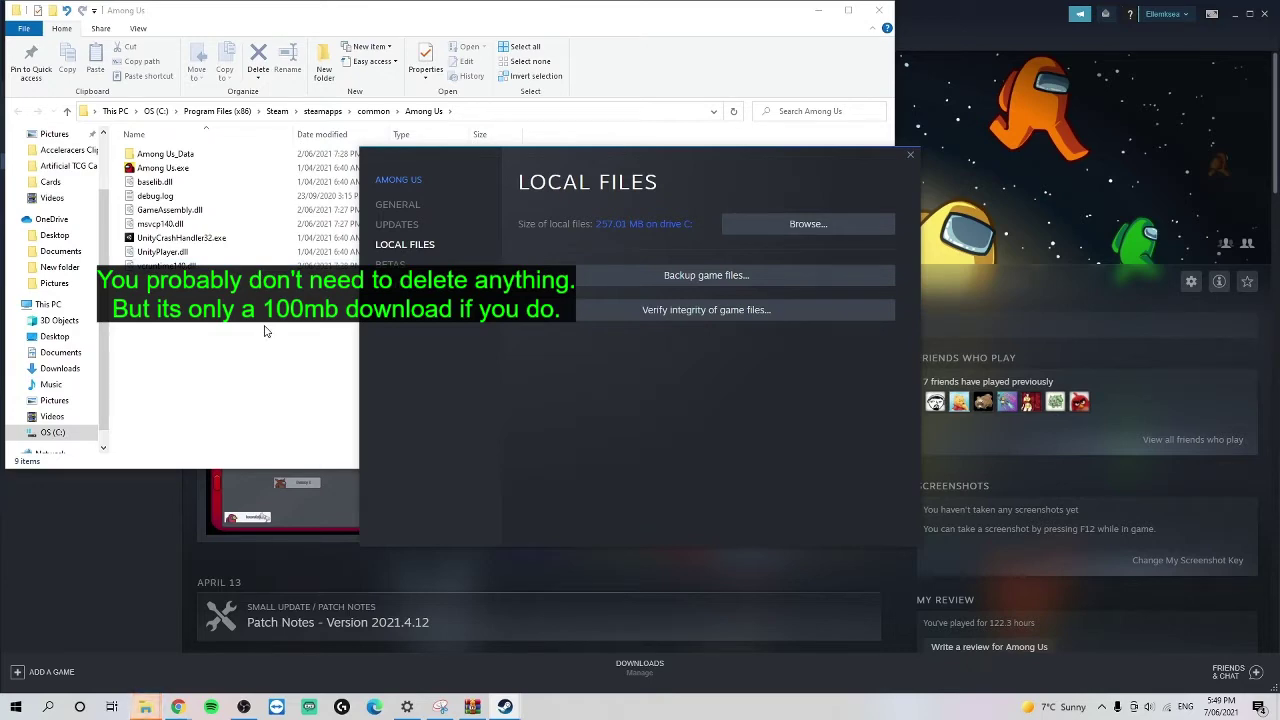
# Step: Delete everything in the Among Us installation folder
pyautogui.click(240, 329)
pyautogui.hotkey('ctrl', 'a')
pyautogui.press('Delete')
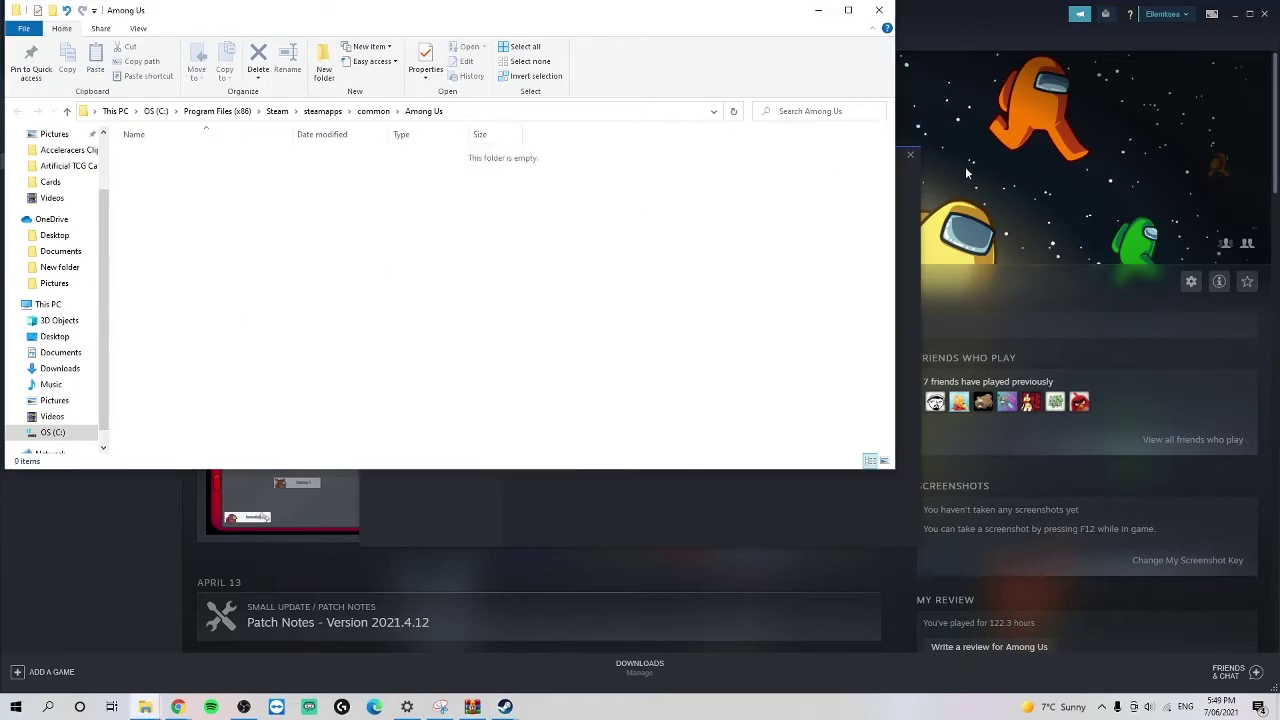
# Step: Return to the Among Us properties in Steam and verify the integrity of the game files, dismissing the validation report
pyautogui.click(990, 163)
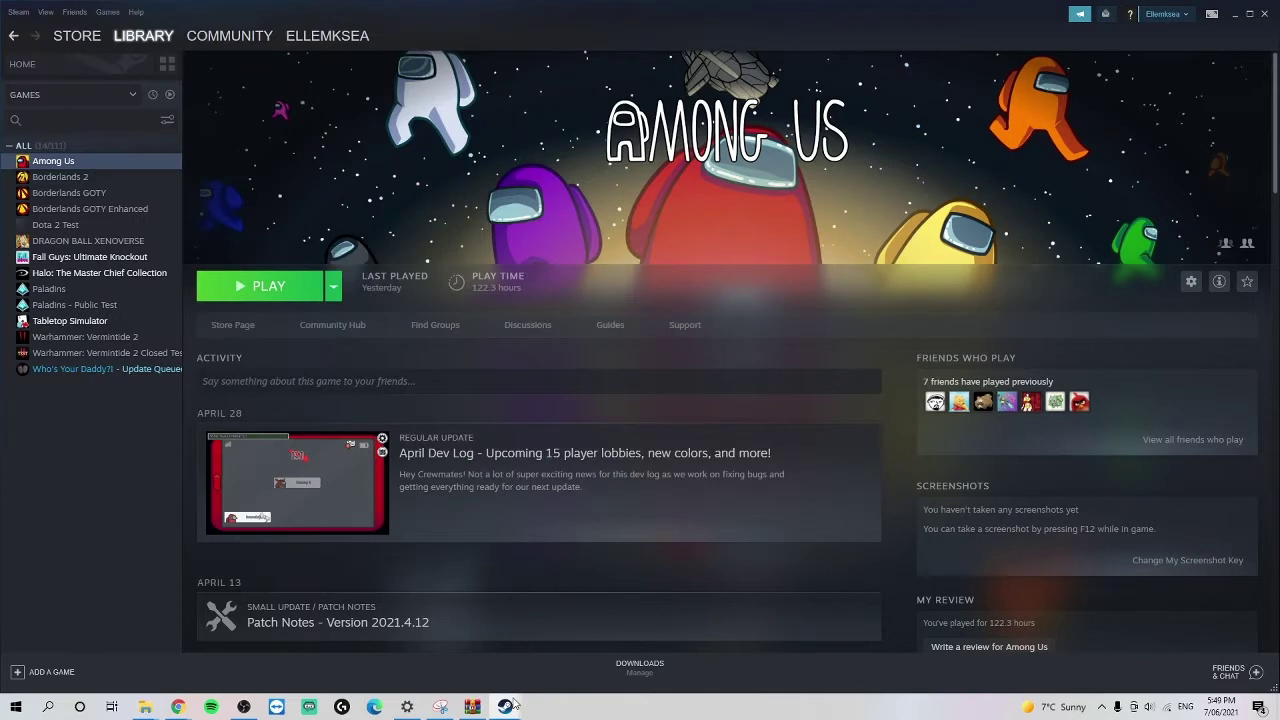
pyautogui.moveTo(505, 706)
pyautogui.click(560, 645)
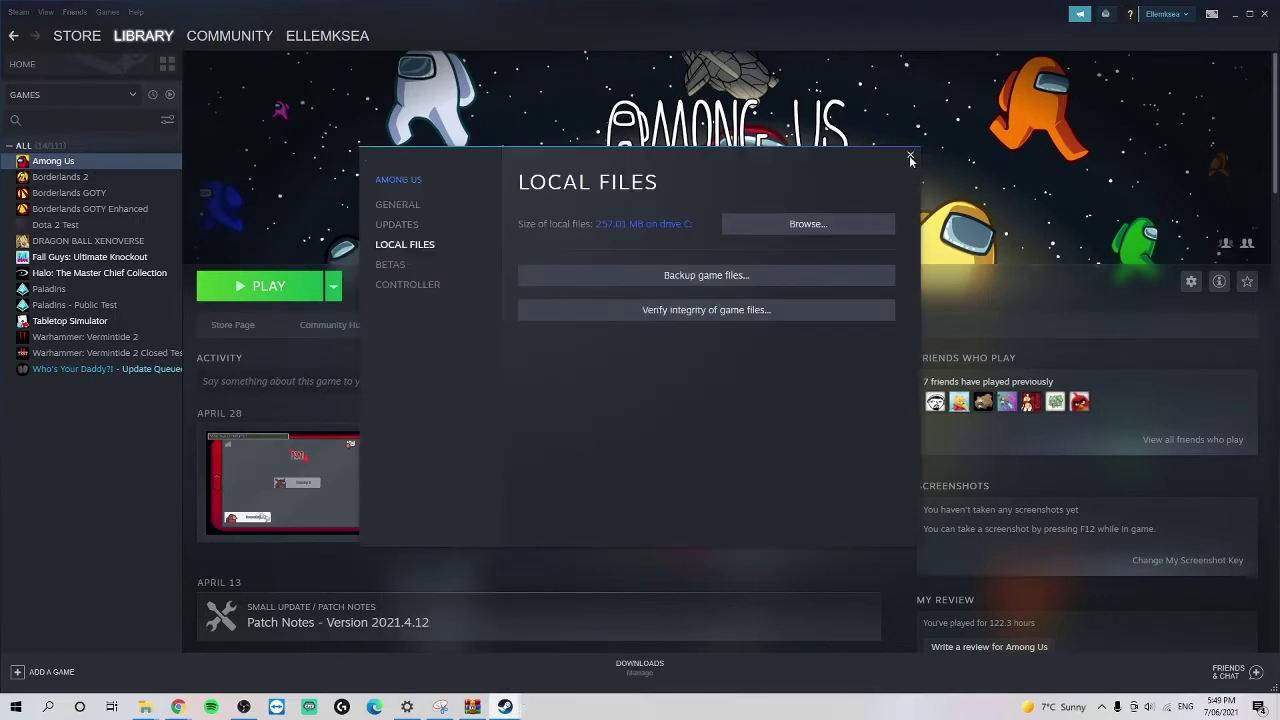
pyautogui.click(755, 312)
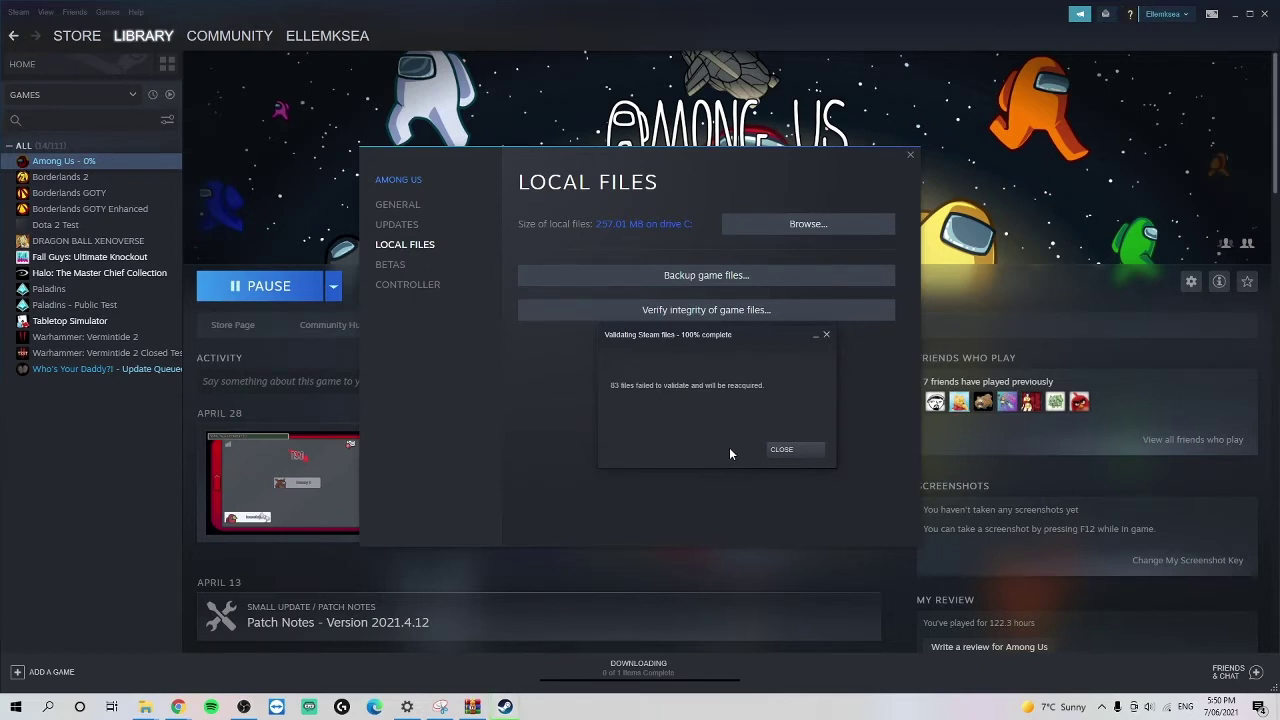
pyautogui.click(769, 447)
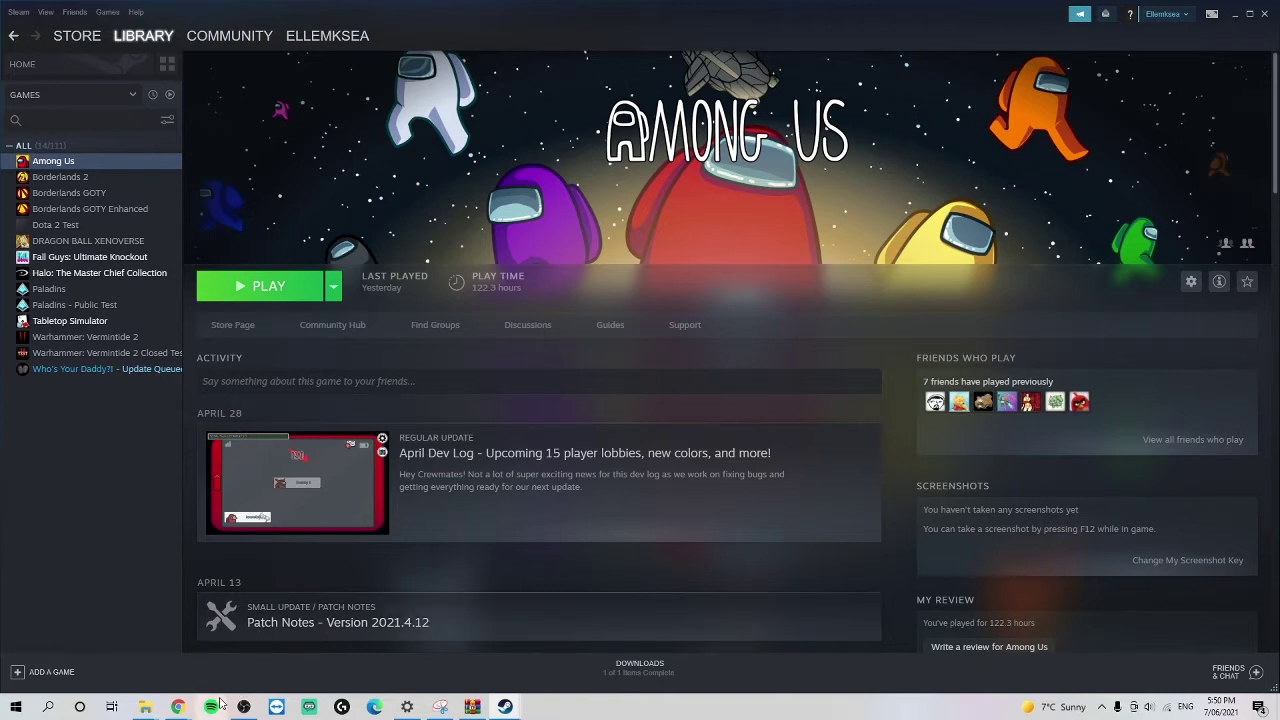
# Step: Return to the Among Us installation folder and copy all the files in it
pyautogui.moveTo(145, 706)
pyautogui.click(187, 660)
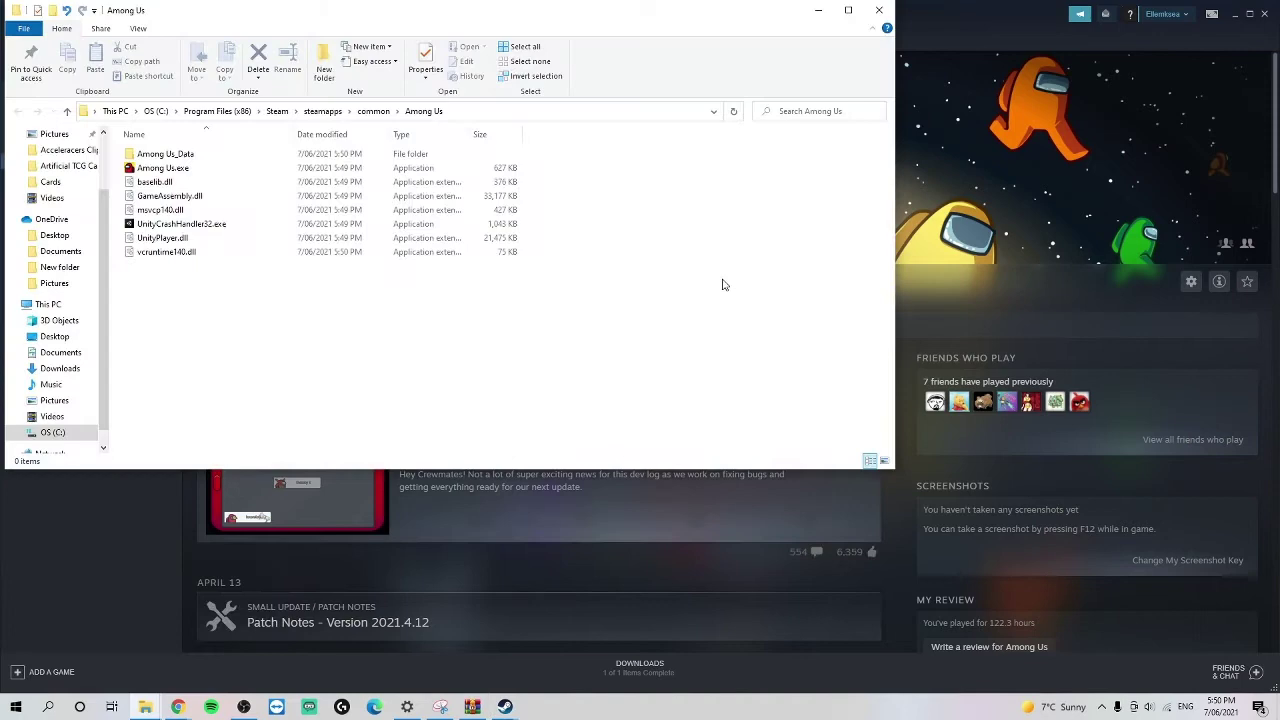
pyautogui.hotkey('ctrl', 'a')
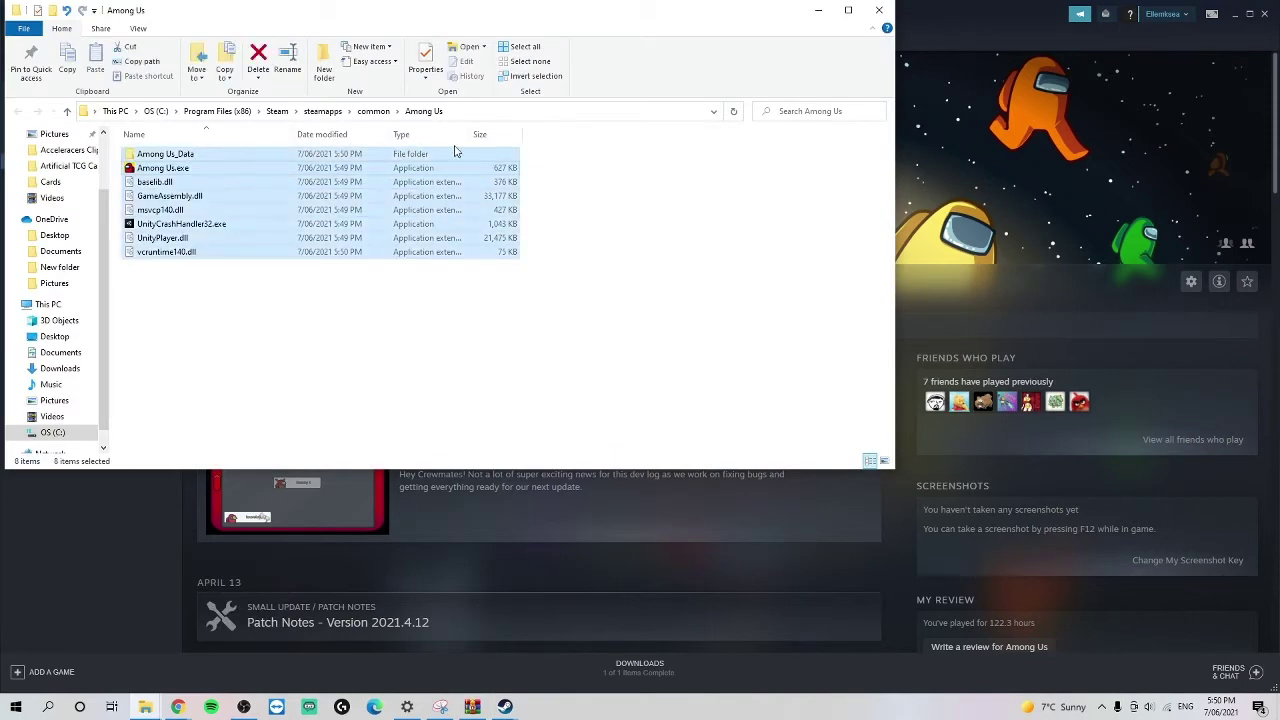
pyautogui.hotkey('ctrl', 'c')
# Step: Paste the copied game files into the Town of Us folder on the desktop and cancel the duplicate transfer
pyautogui.click(1232, 16)
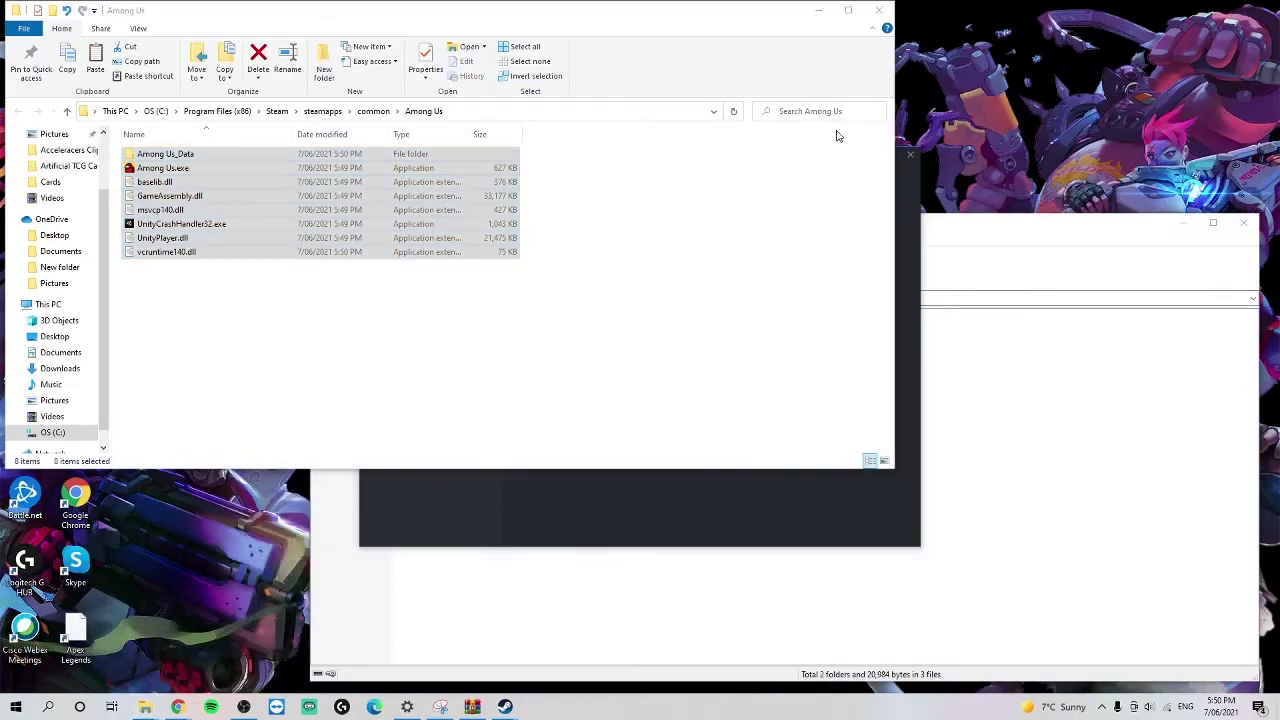
pyautogui.click(818, 10)
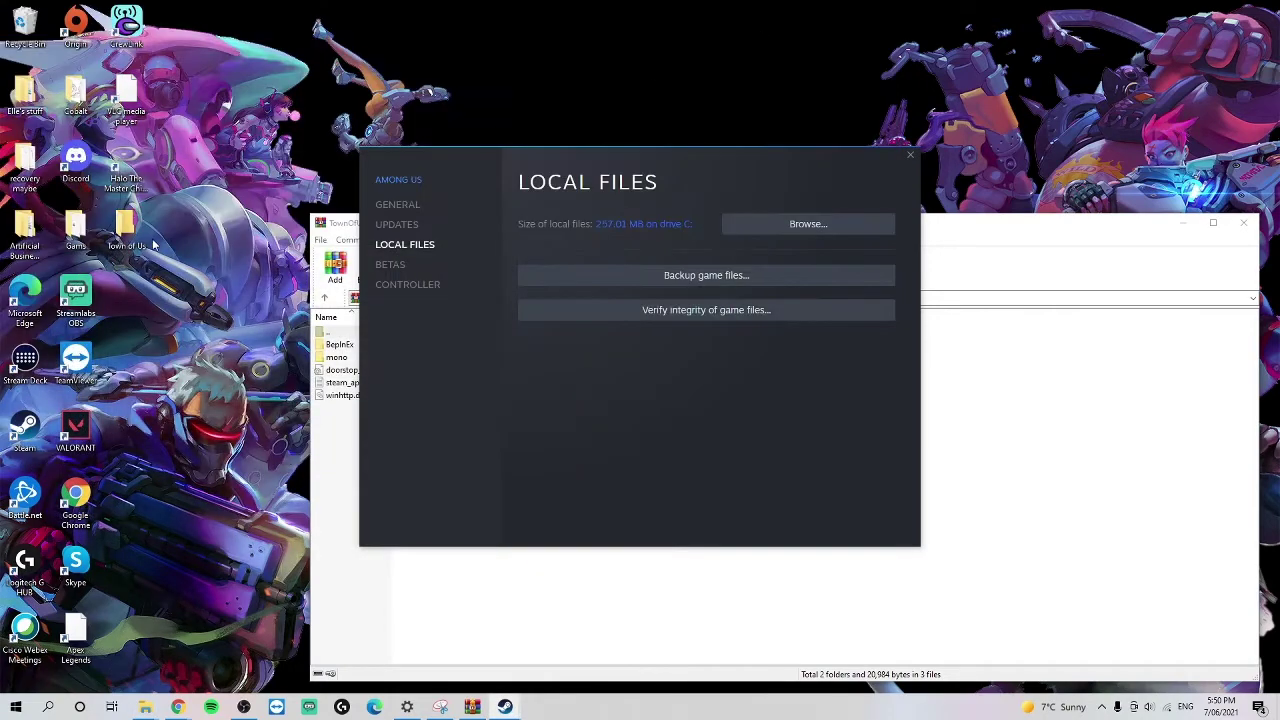
pyautogui.doubleClick(124, 232)
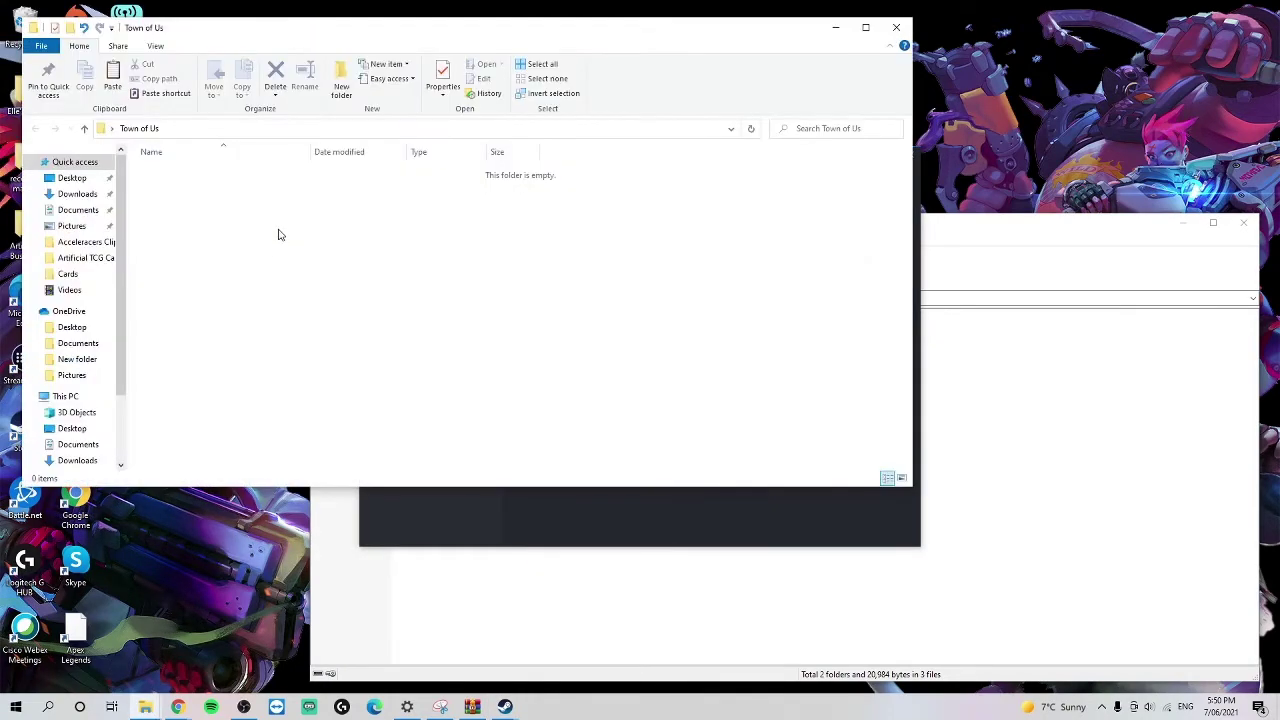
pyautogui.hotkey('ctrl', 'v')
pyautogui.hotkey('ctrl', 'v')
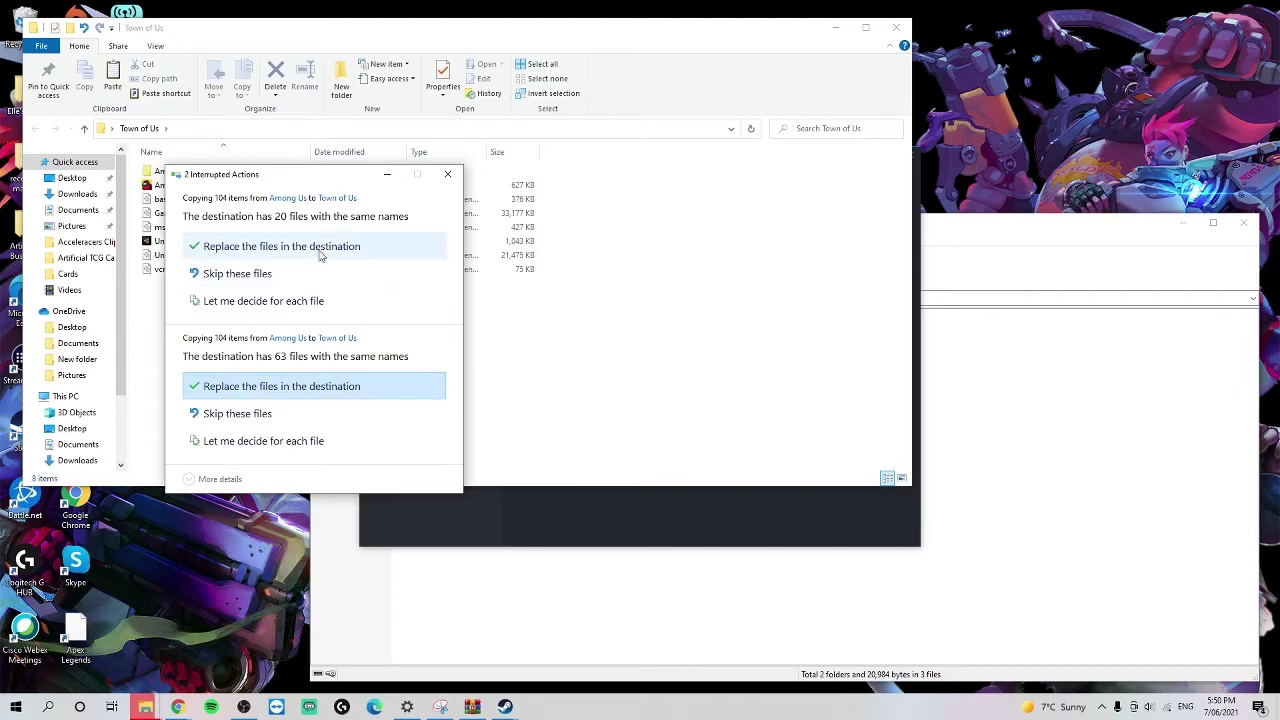
pyautogui.click(447, 174)
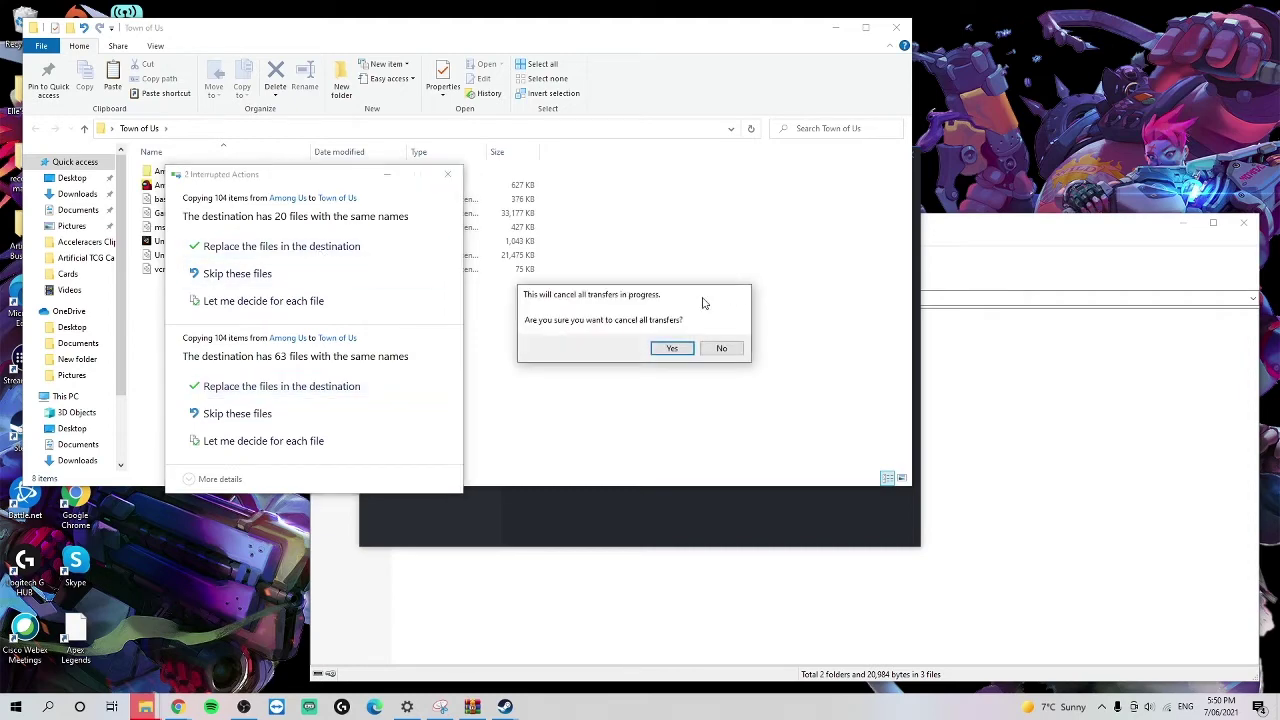
pyautogui.click(673, 348)
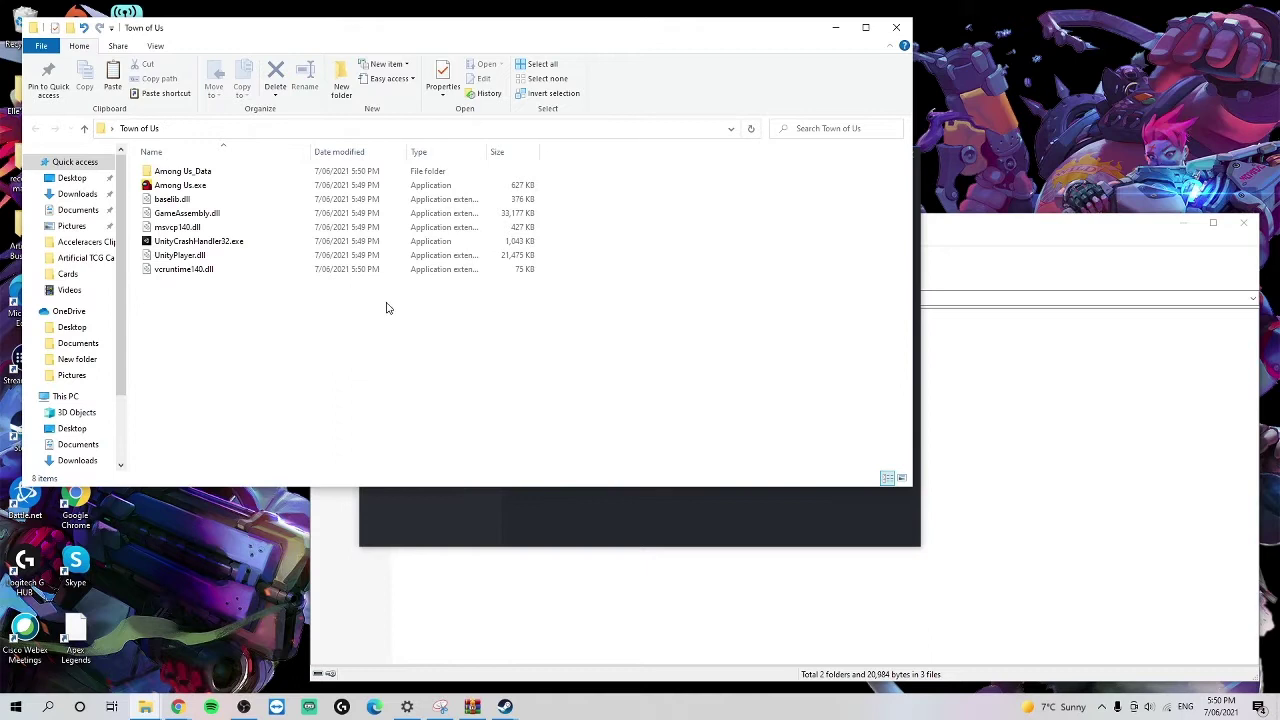
# Step: Delete all the pasted files in the Town of Us folder and undo that deletion
pyautogui.hotkey('ctrl', 'a')
pyautogui.press('Delete')
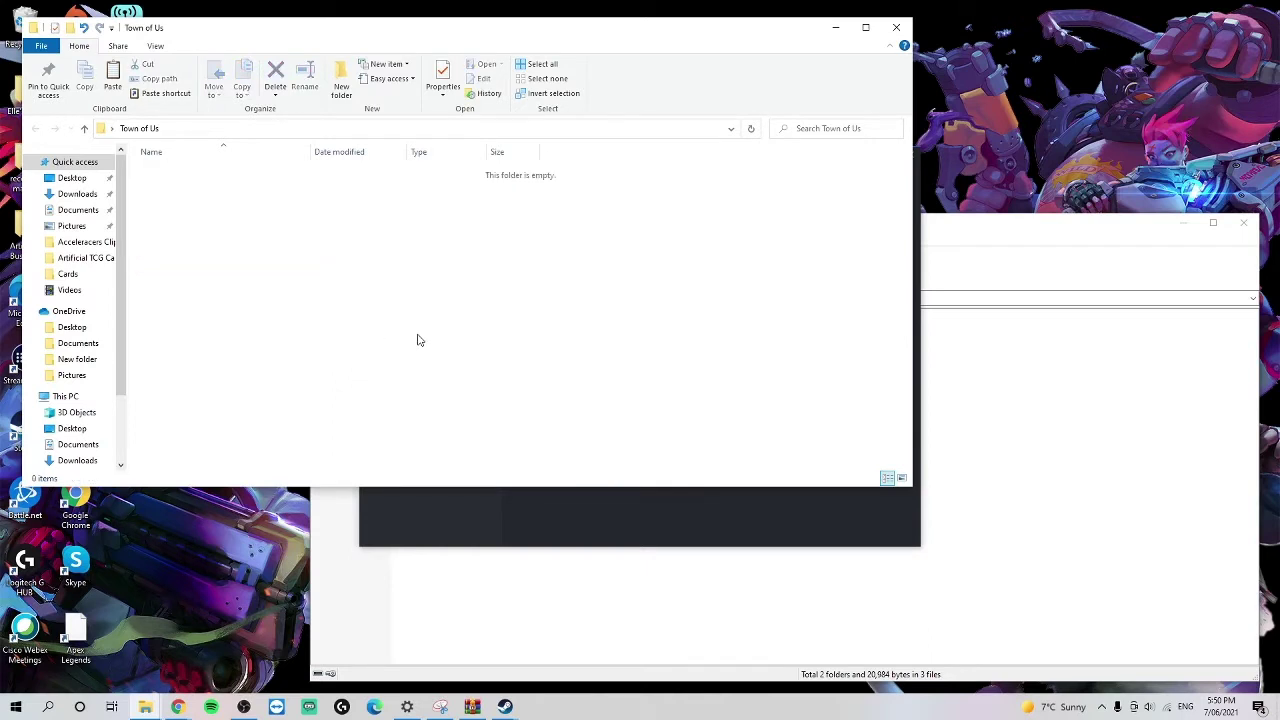
pyautogui.hotkey('ctrl', 'z')
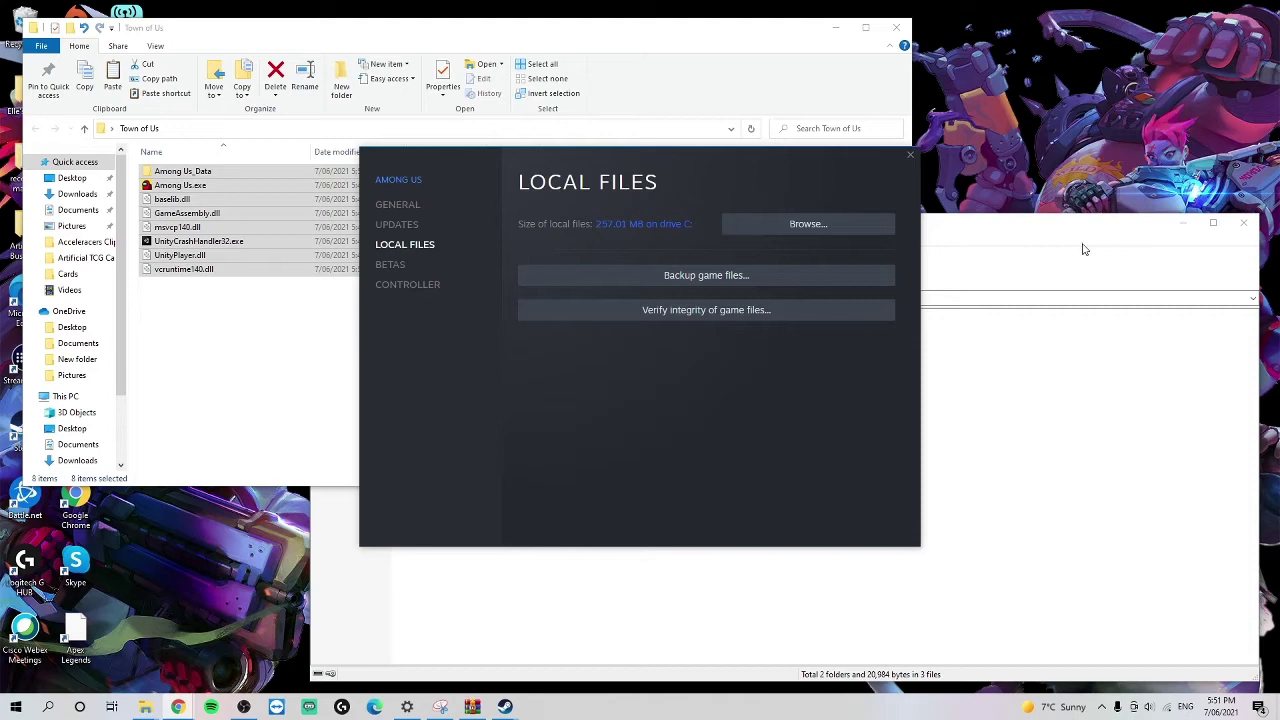
pyautogui.click(232, 358)
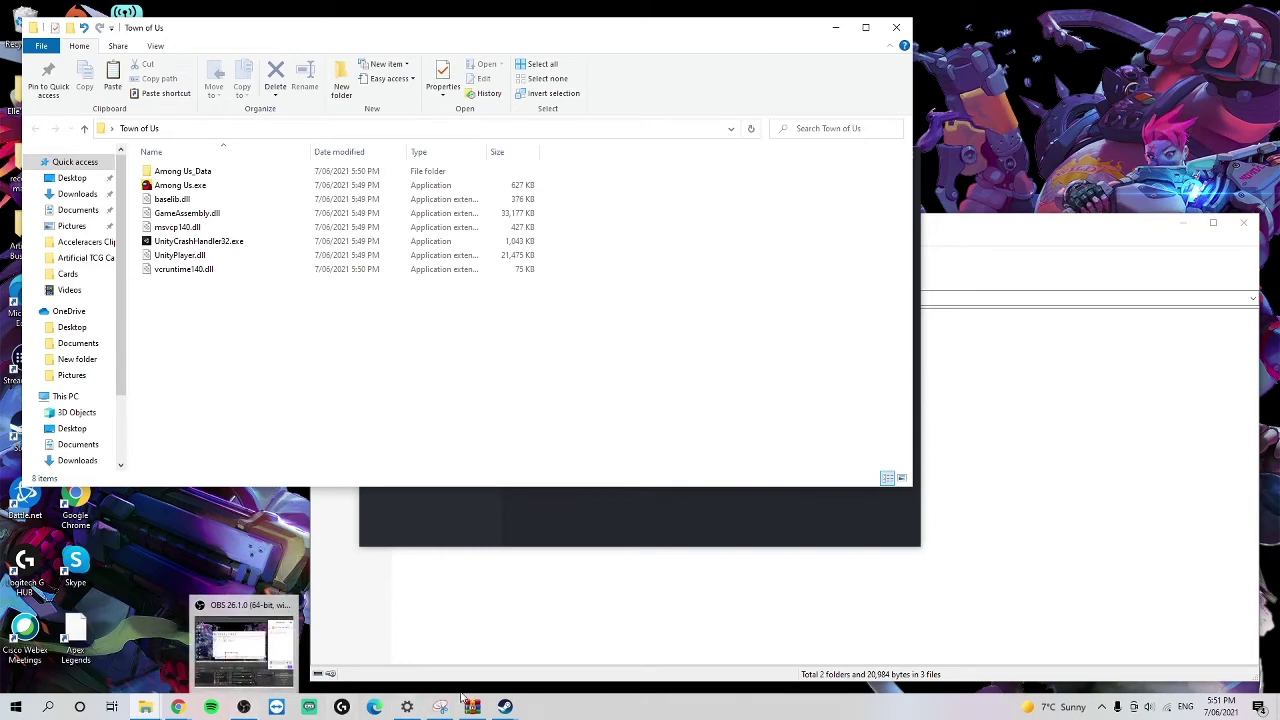
# Step: Look through the Among Us properties in Steam, examining the update, controller and local file settings
pyautogui.moveTo(505, 707)
pyautogui.click(550, 665)
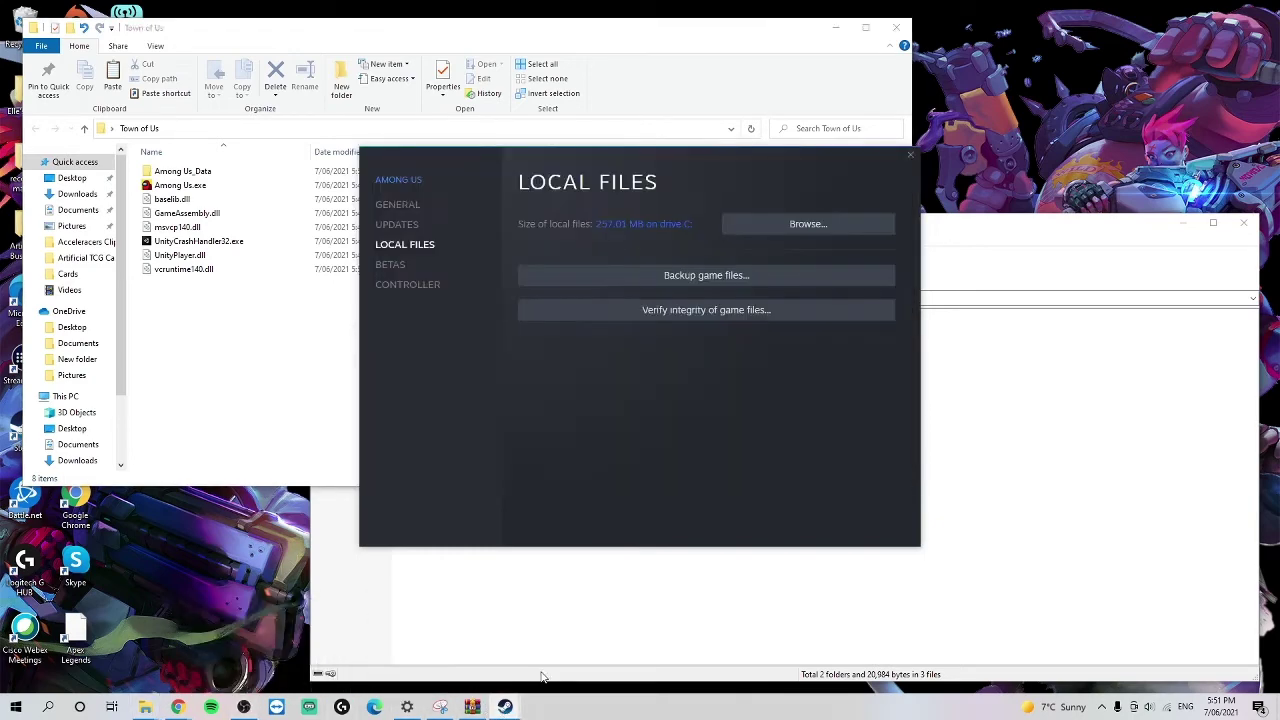
pyautogui.click(413, 207)
pyautogui.click(414, 228)
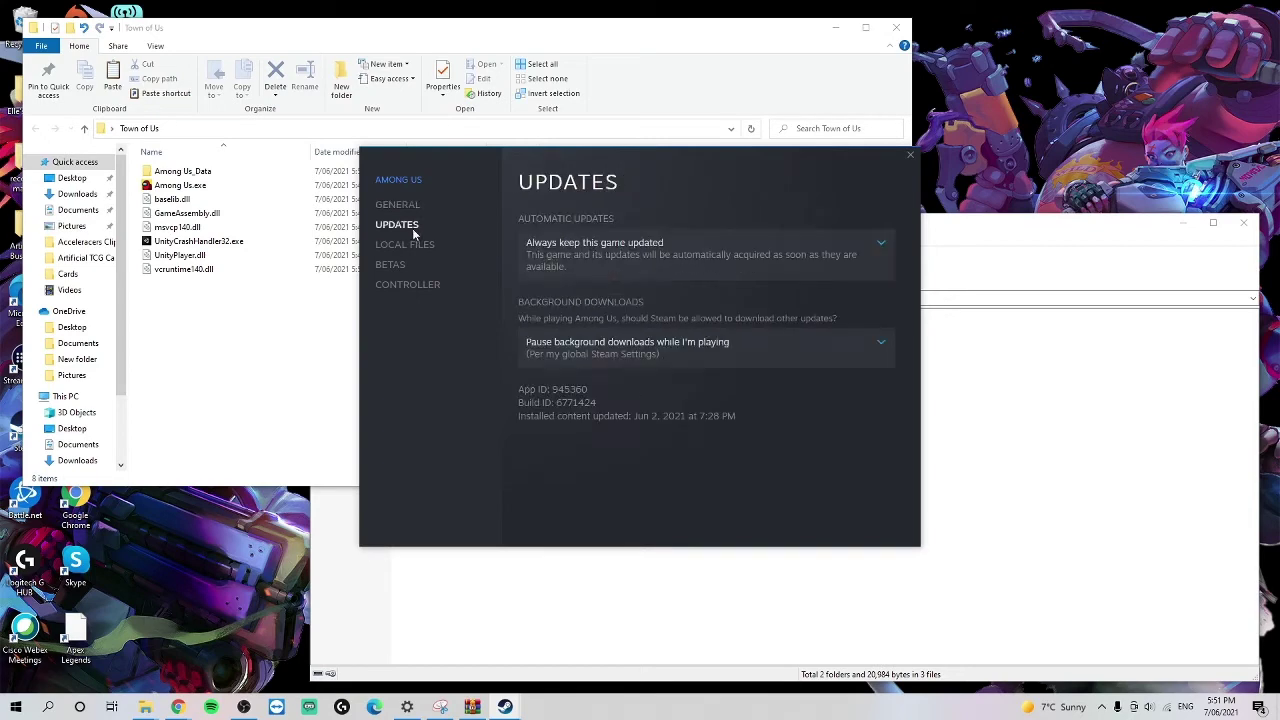
pyautogui.click(405, 286)
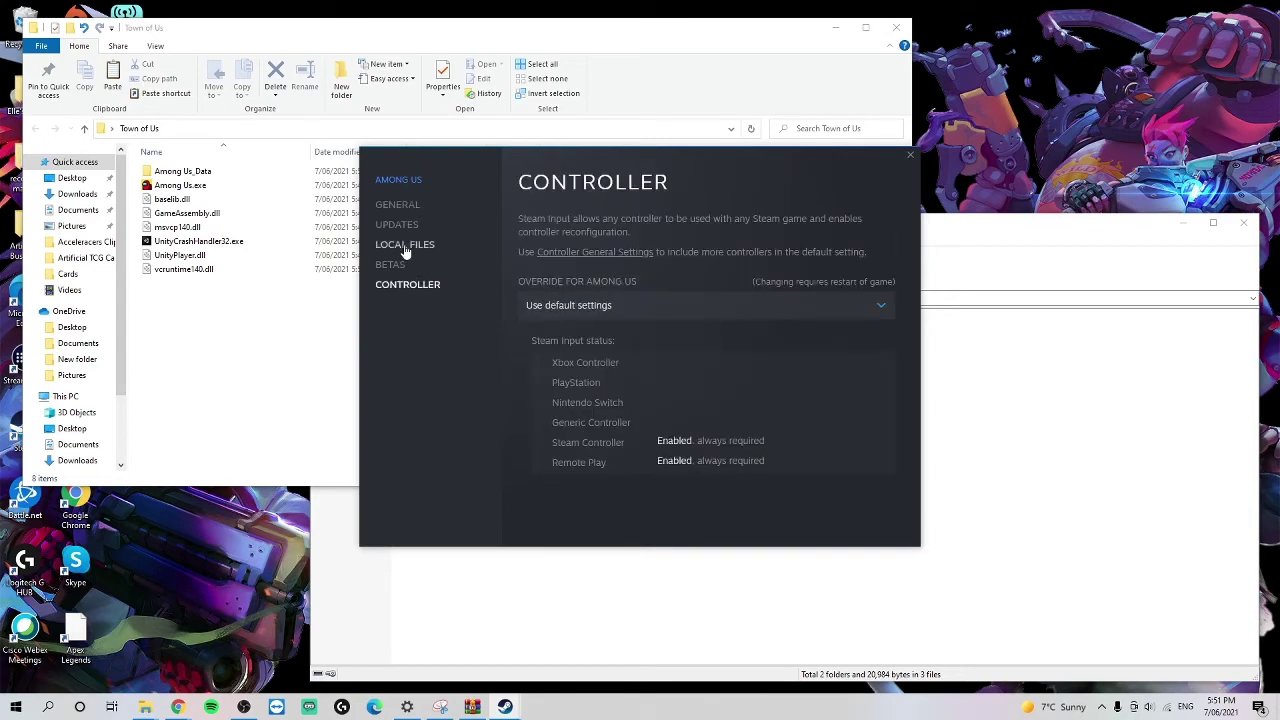
pyautogui.click(405, 246)
pyautogui.click(455, 224)
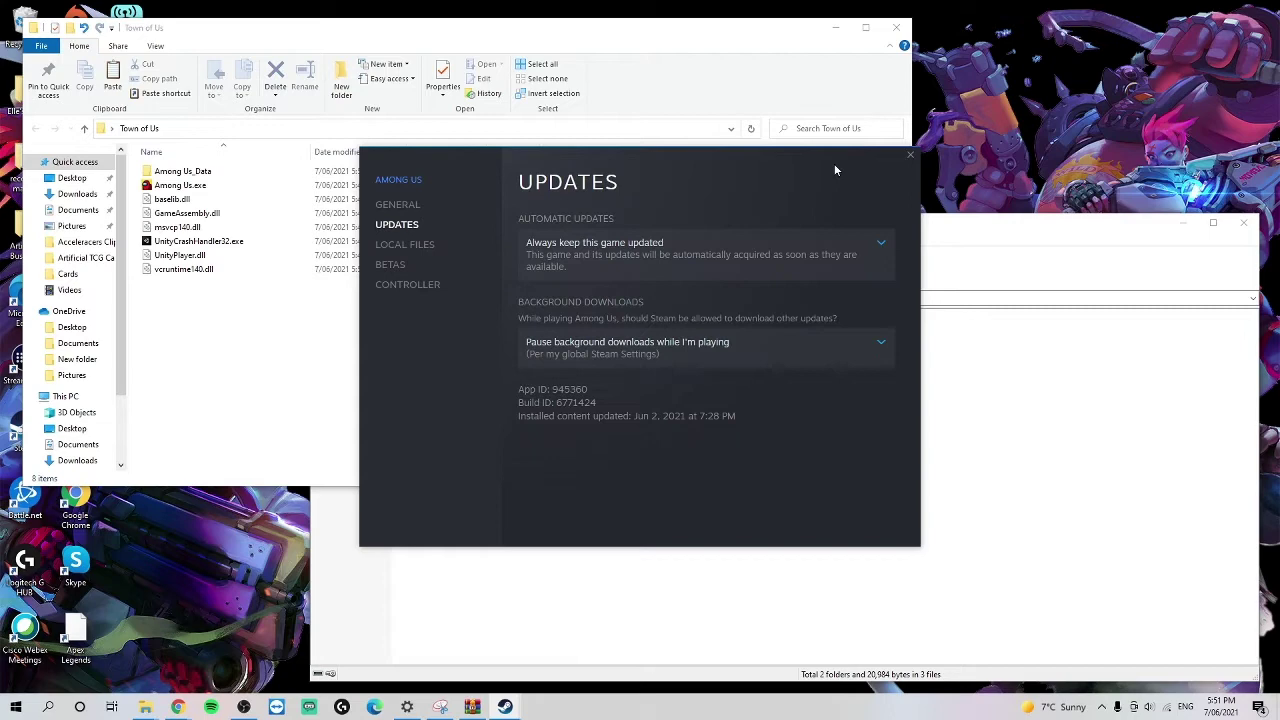
# Step: View the Local Files settings in the Among Us properties and return to the TownOfUs-v2.0.4.zip archive window
pyautogui.click(404, 246)
pyautogui.click(940, 262)
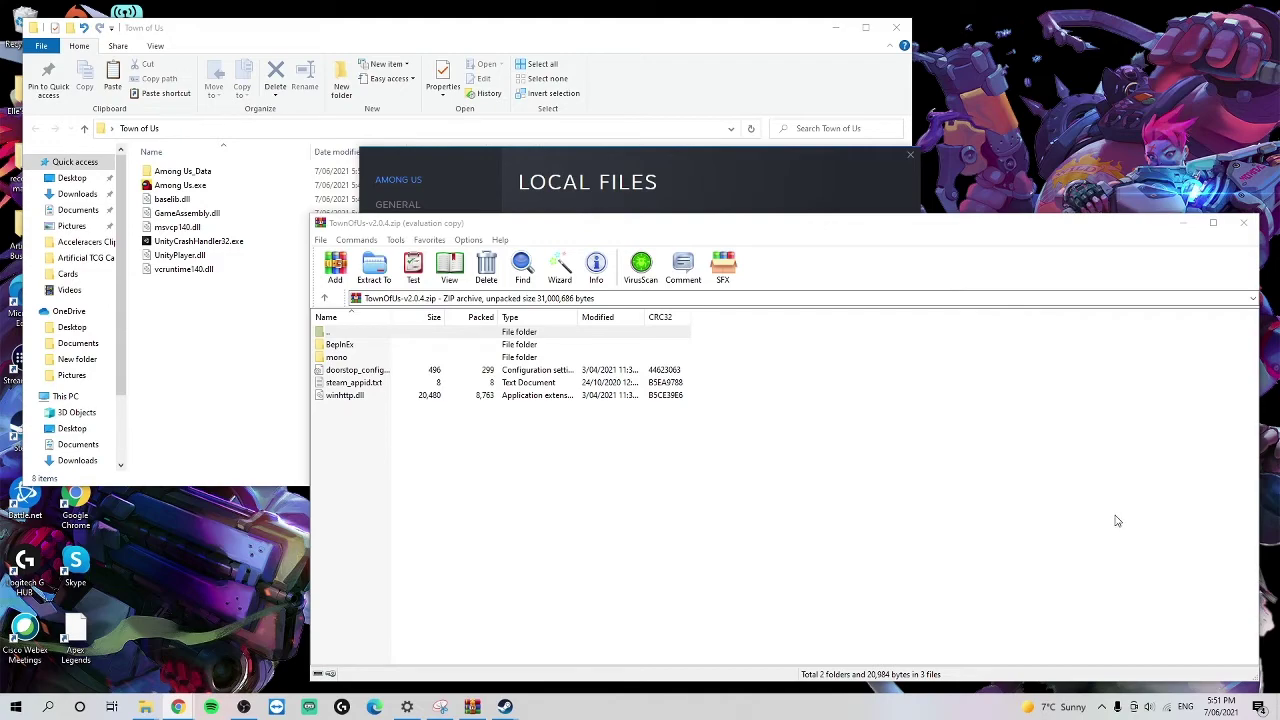
# Step: Move TownOfUs-v2.0.4.zip from the Downloads folder into the Town of Us folder and extract its contents there
pyautogui.moveTo(145, 706)
pyautogui.rightClick(145, 706)
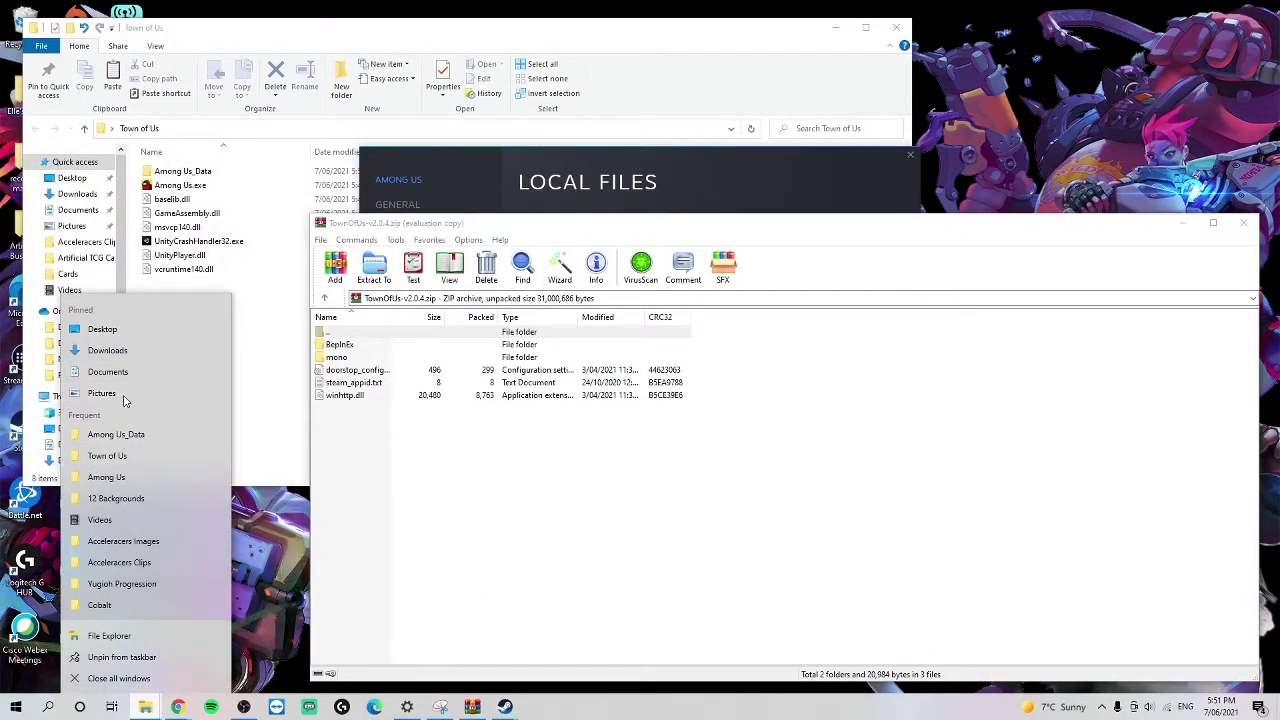
pyautogui.click(131, 351)
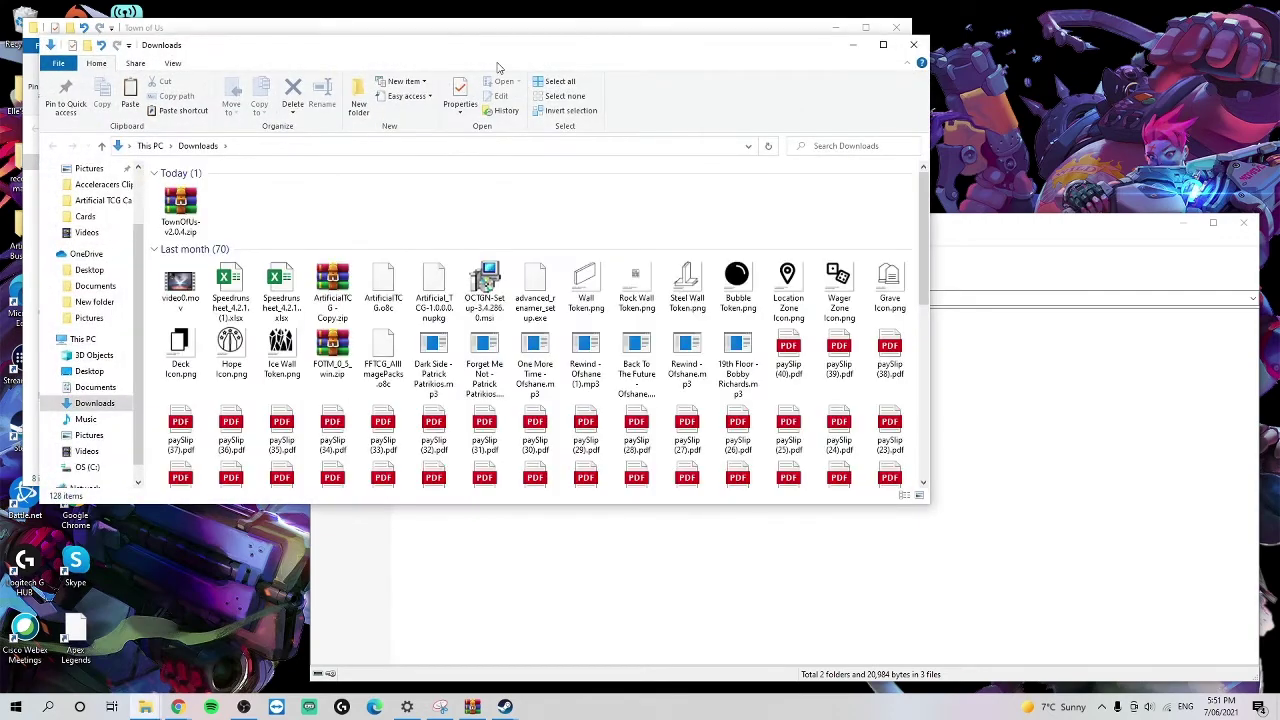
pyautogui.moveTo(730, 59); pyautogui.dragTo(1144, 132)
pyautogui.moveTo(592, 278); pyautogui.dragTo(182, 350)
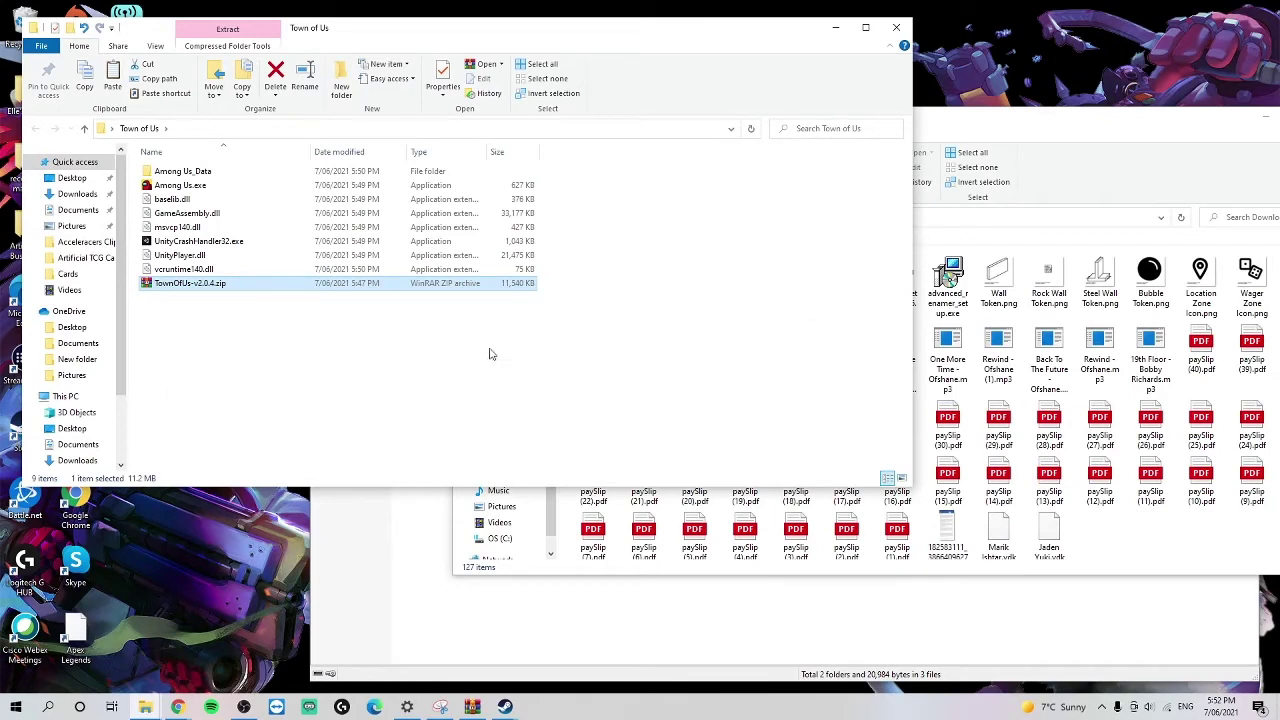
pyautogui.rightClick(206, 281)
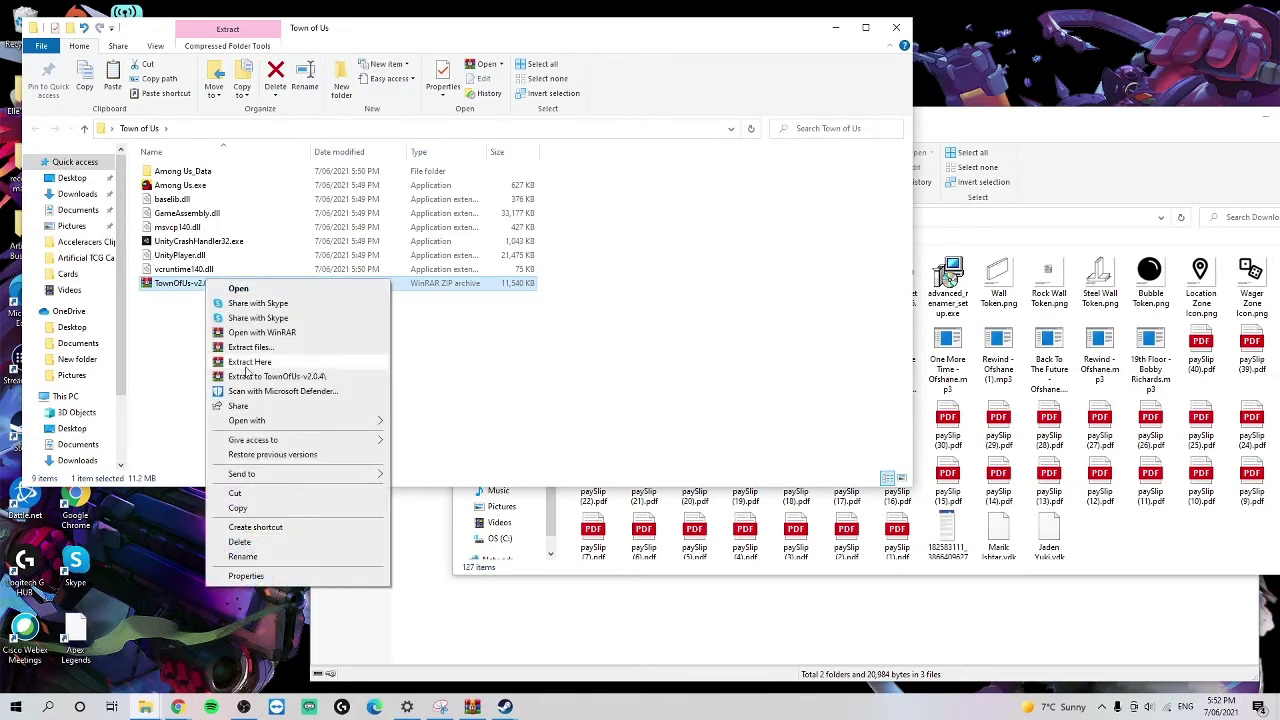
pyautogui.click(249, 362)
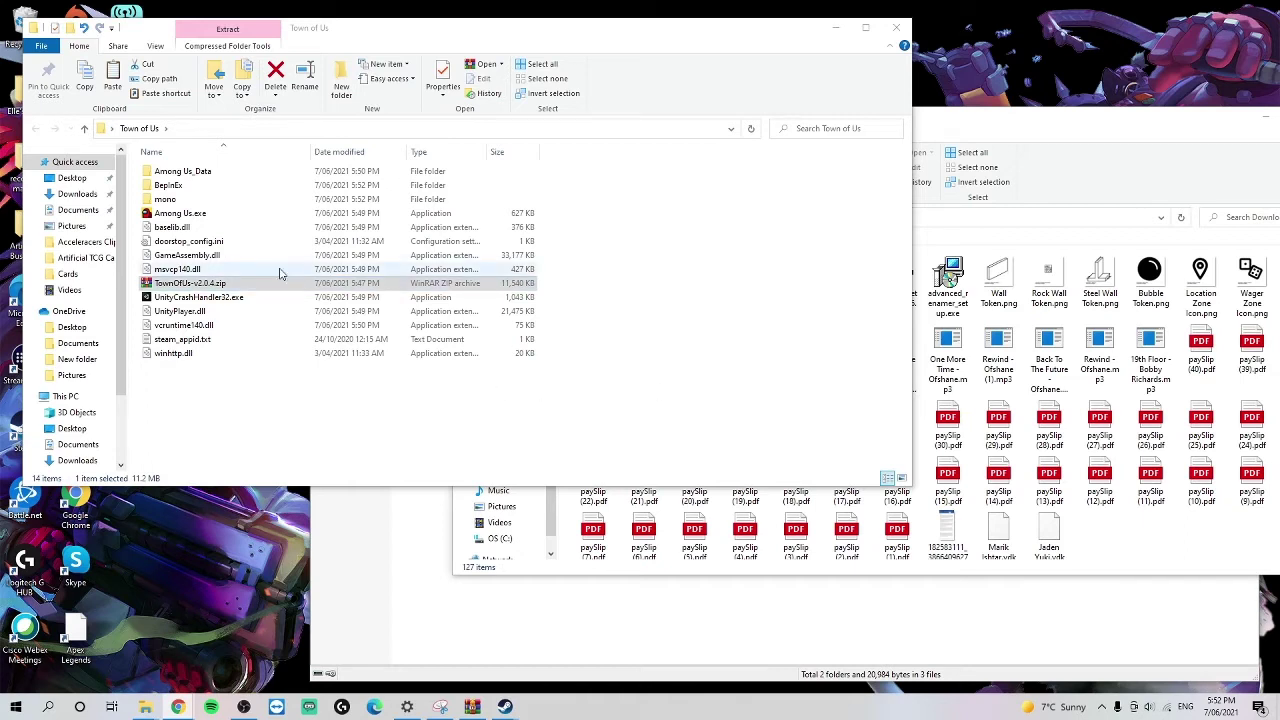
# Step: Launch Among Us.exe from the Town of Us folder and try to host an online game
pyautogui.click(166, 218)
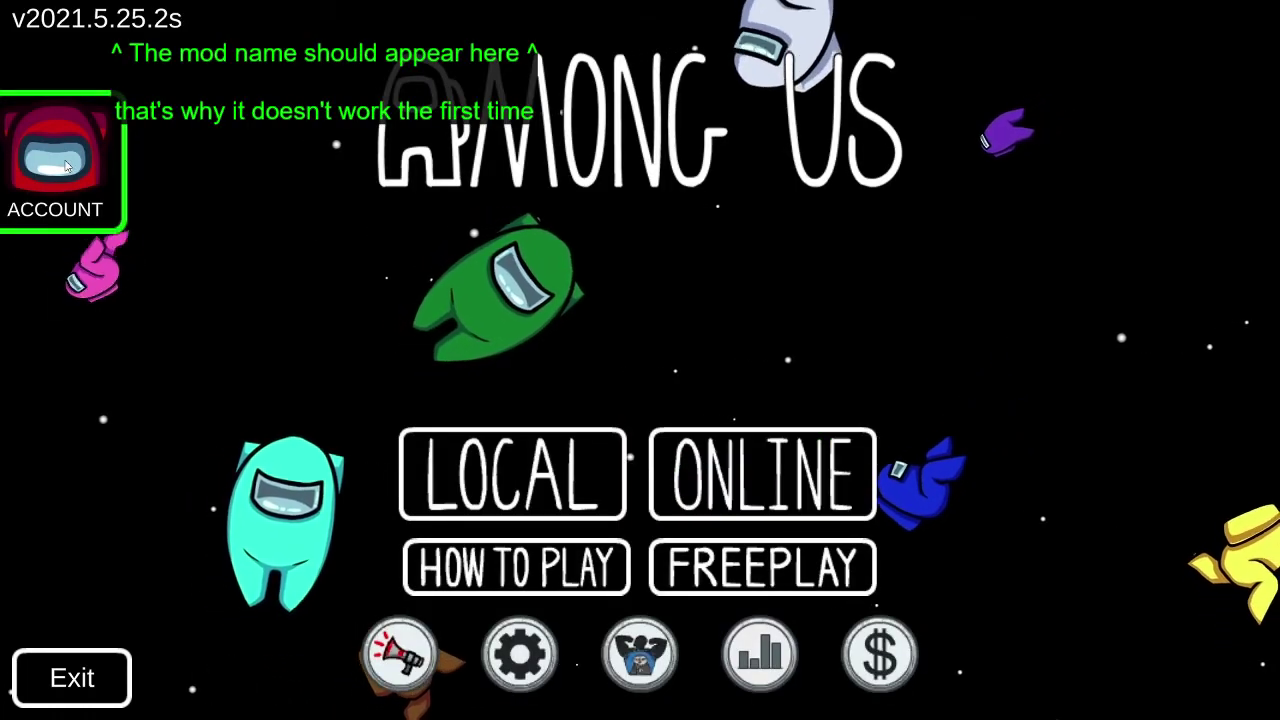
pyautogui.click(95, 175)
pyautogui.click(1100, 165)
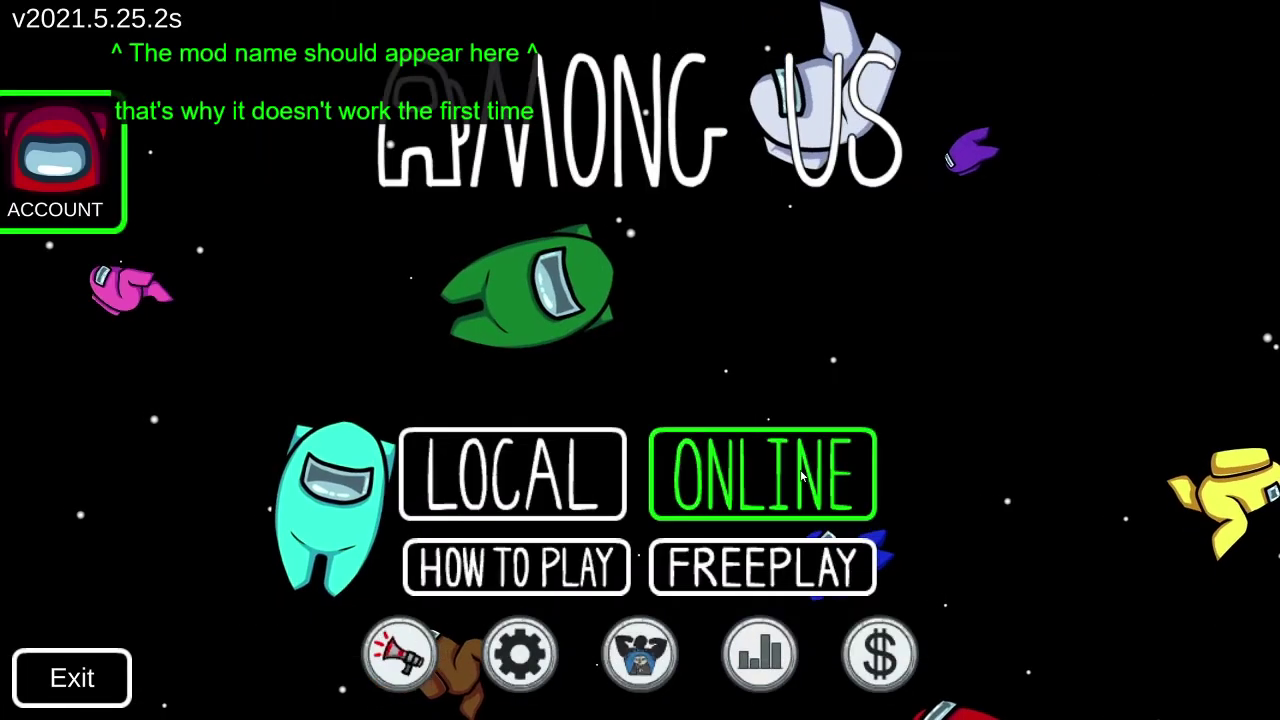
pyautogui.click(812, 459)
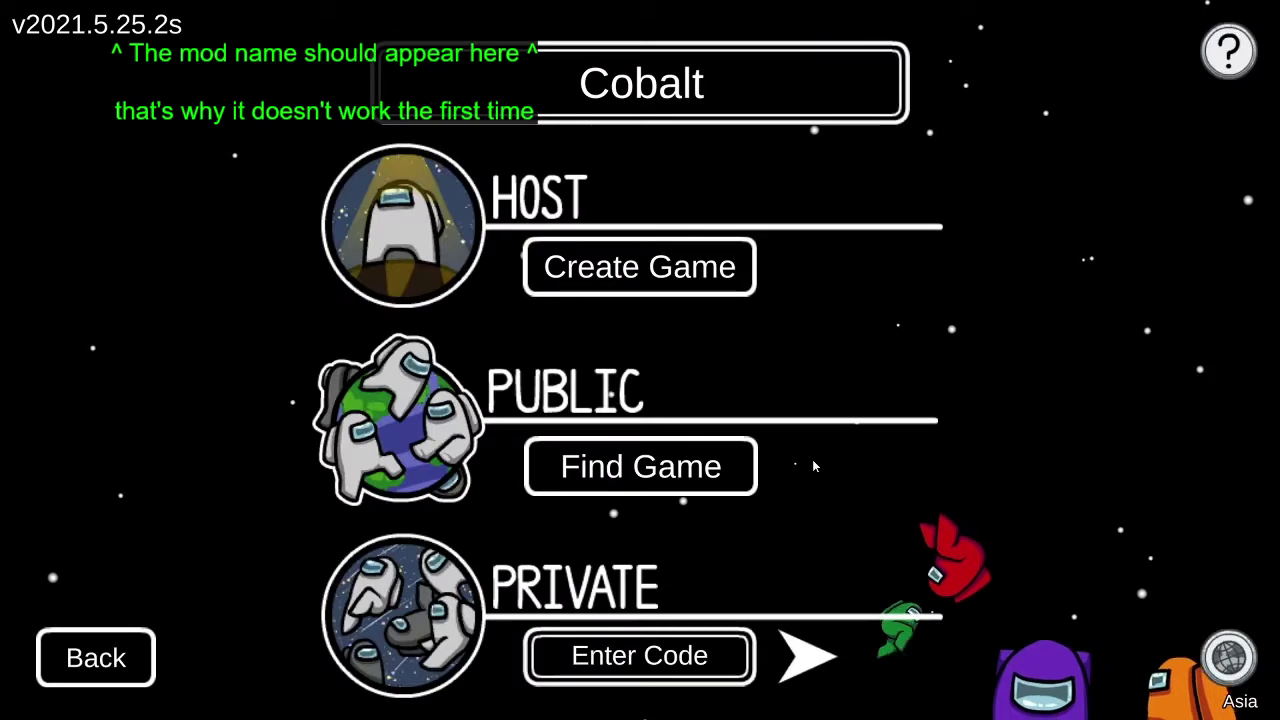
pyautogui.click(640, 267)
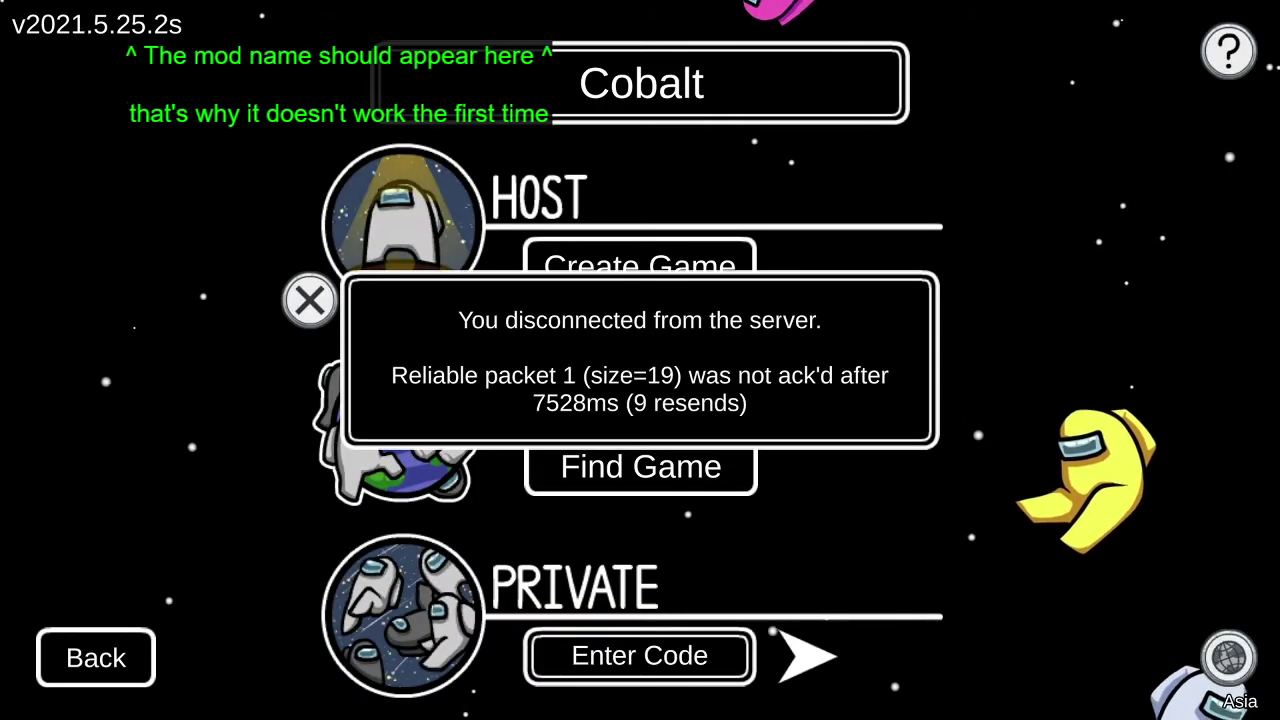
pyautogui.click(309, 318)
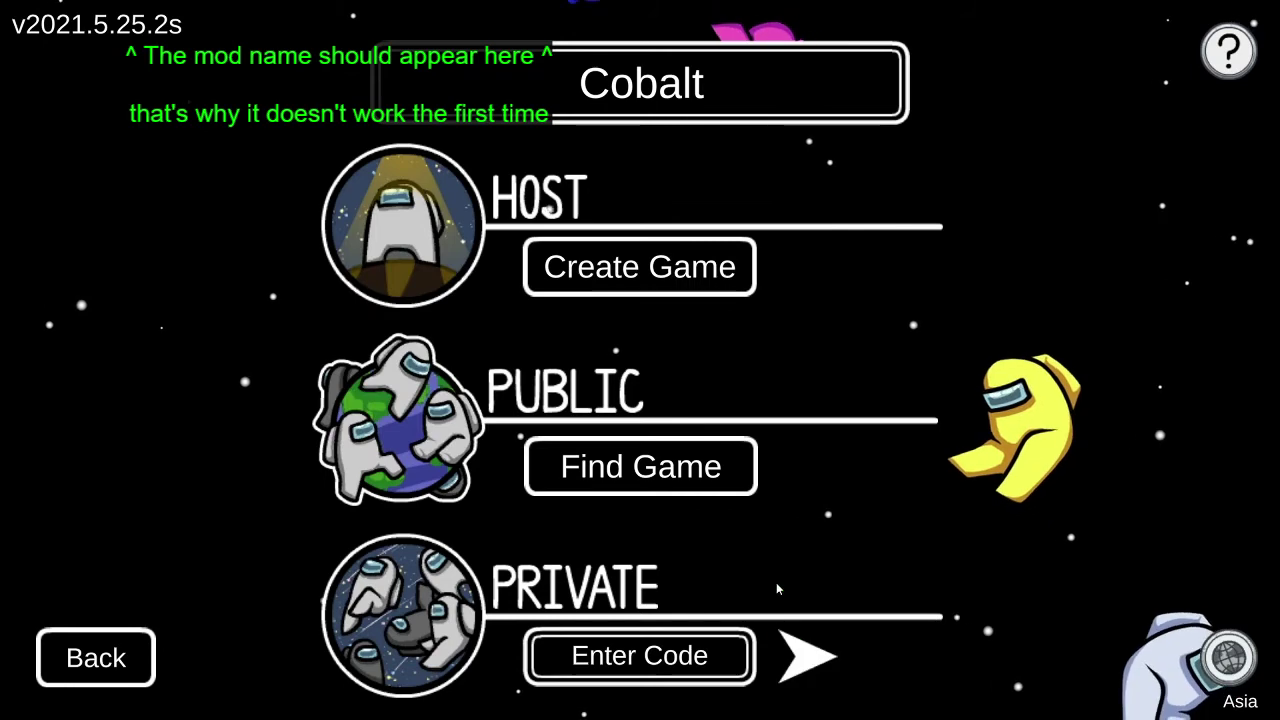
pyautogui.click(750, 266)
pyautogui.click(1135, 655)
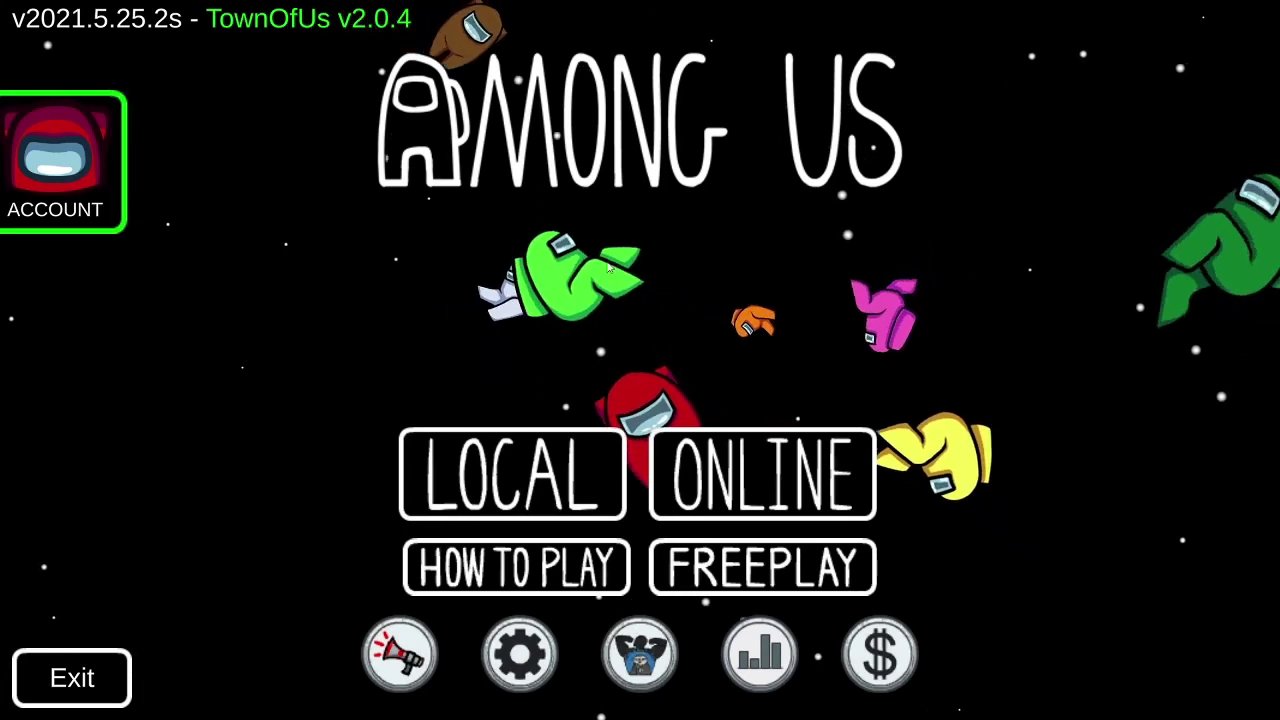
# Step: Host an online game with the modded client and open the Game settings on the lobby laptop
pyautogui.click(747, 460)
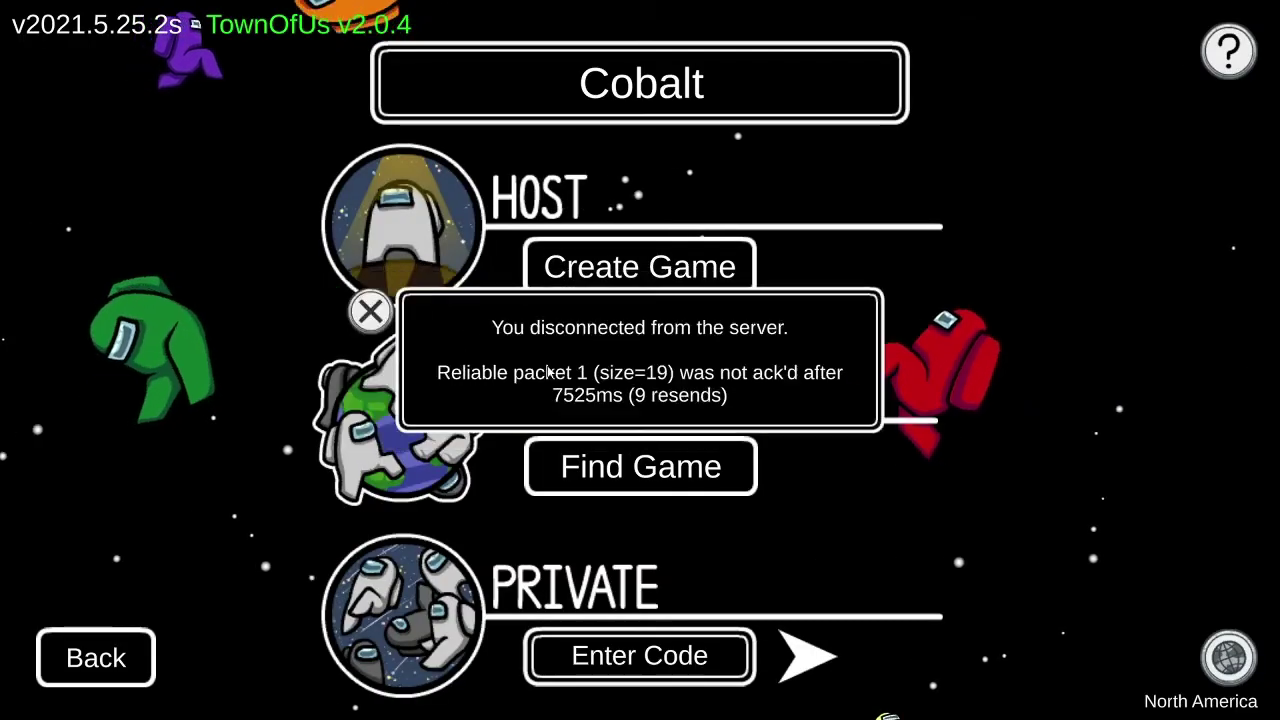
pyautogui.click(639, 266)
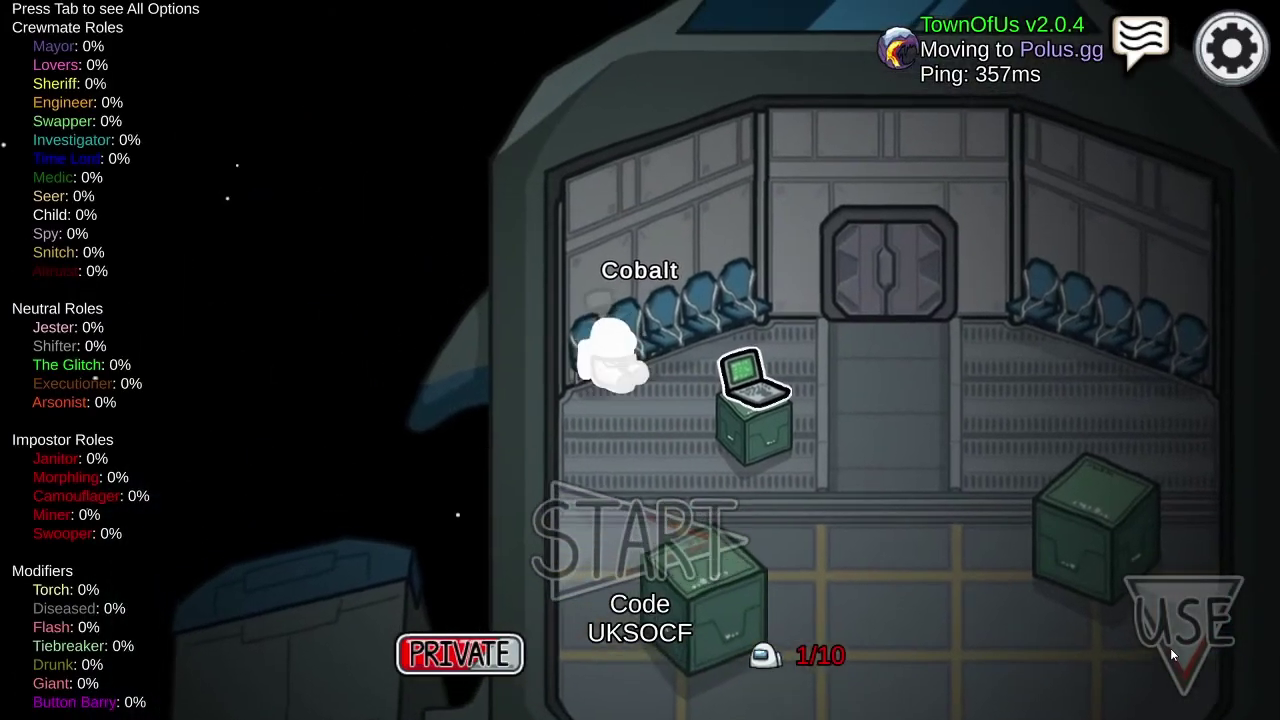
pyautogui.press('d')
pyautogui.press('e')
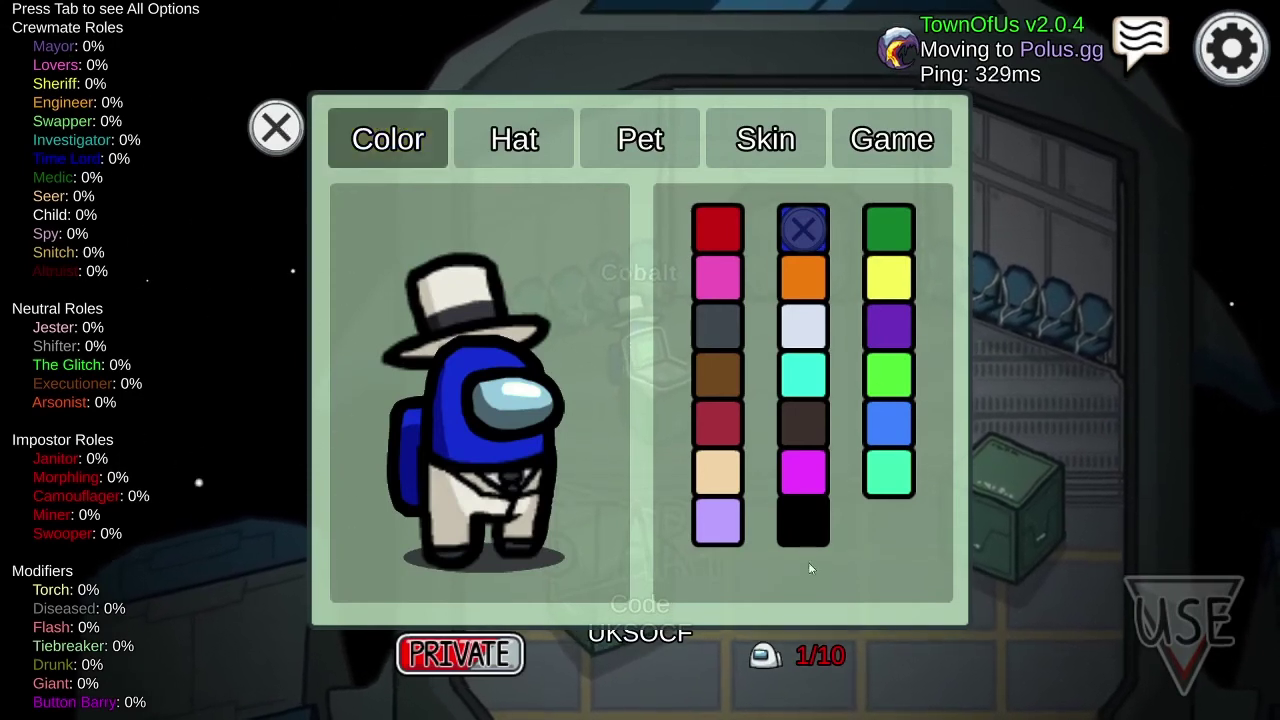
pyautogui.click(872, 137)
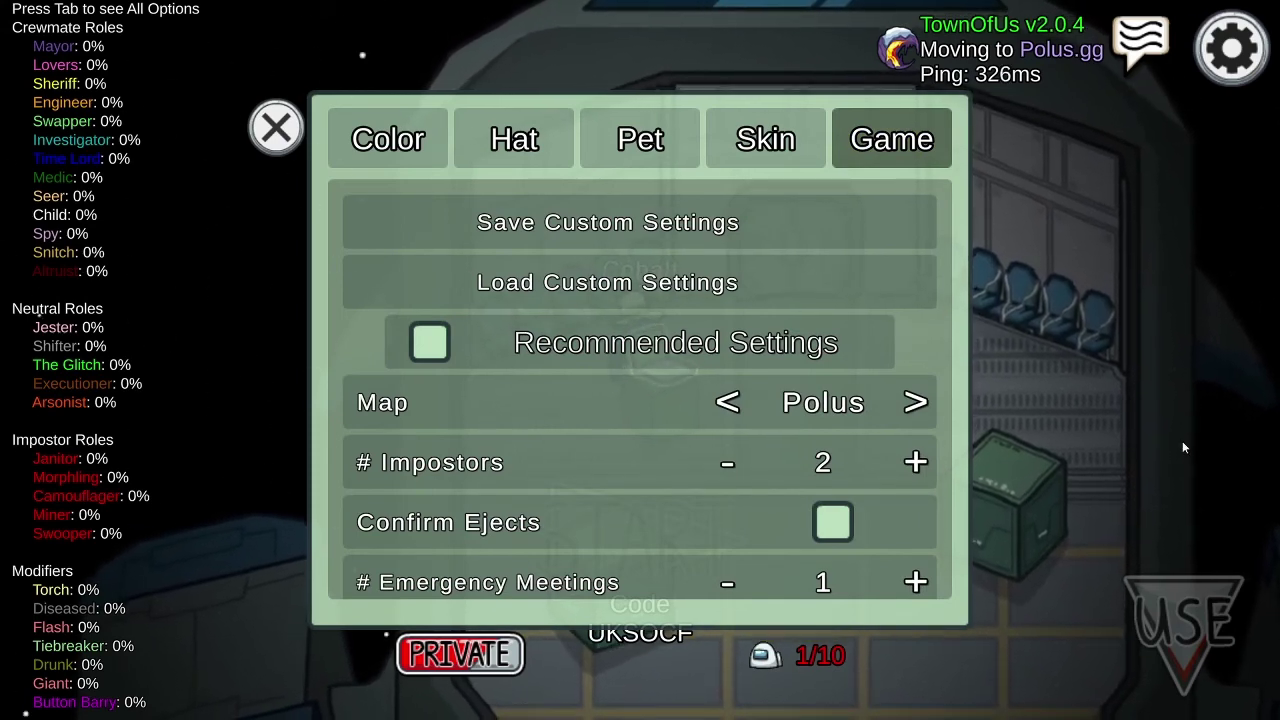
# Step: Cycle the Map setting through Airship and MIRA HQ and set it back to Polus
pyautogui.click(915, 402)
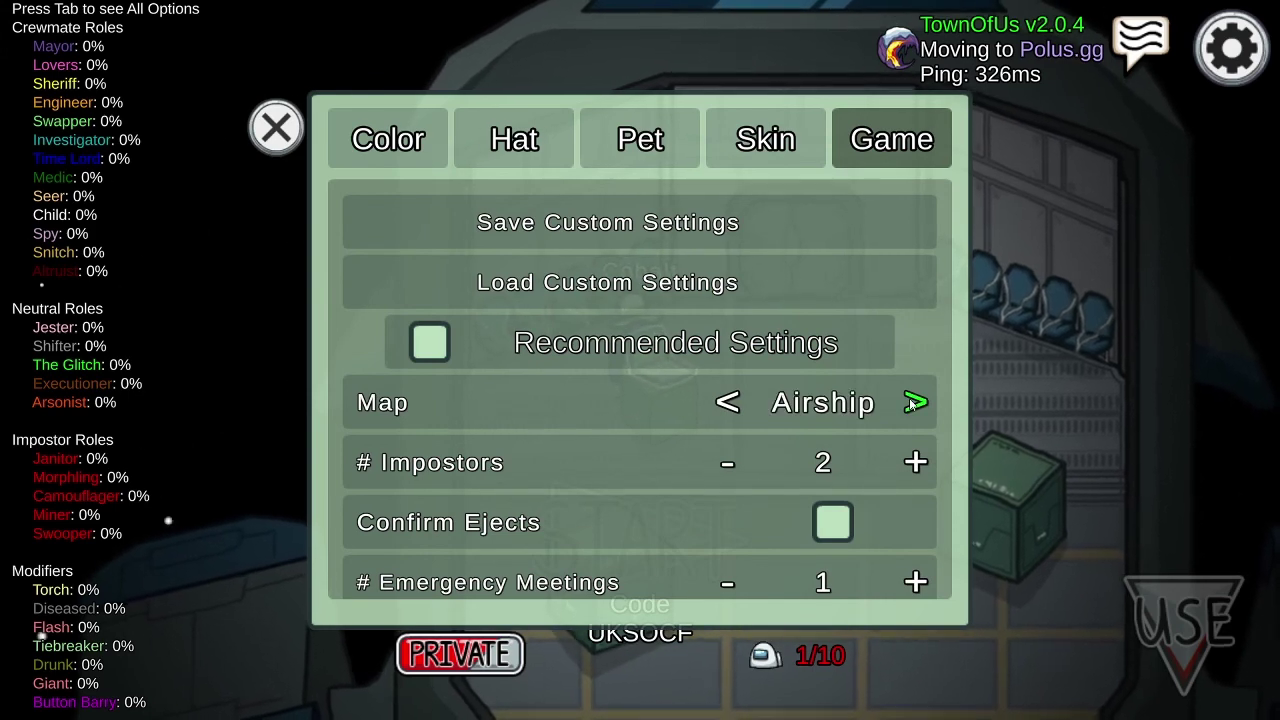
pyautogui.click(727, 402)
pyautogui.click(727, 402)
pyautogui.click(727, 402)
pyautogui.click(915, 402)
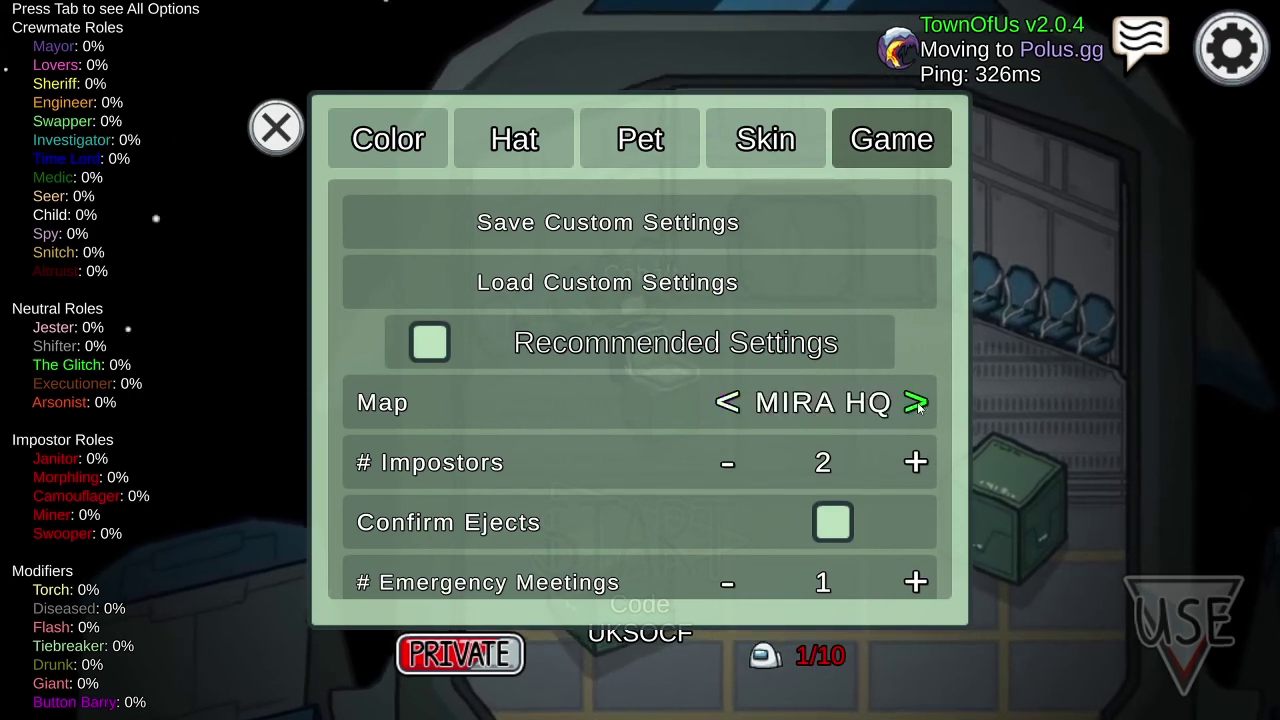
pyautogui.click(915, 402)
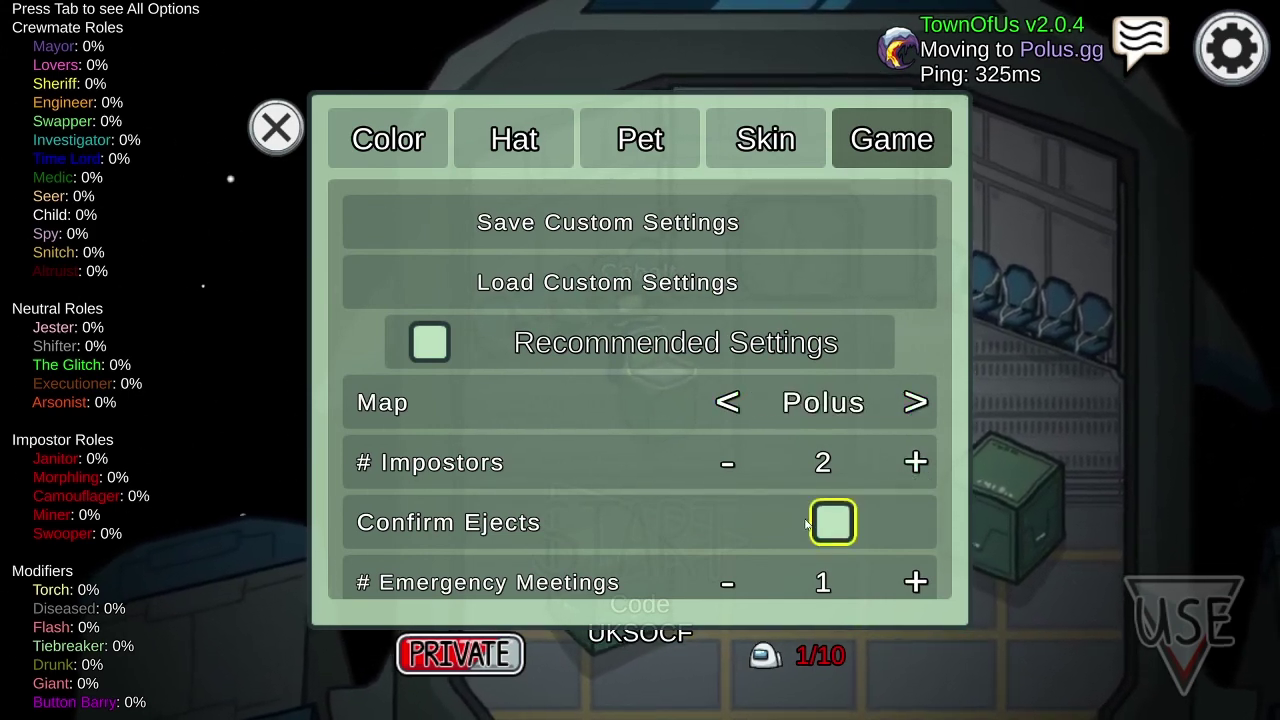
# Step: Examine the game settings listed below the map choice, including Confirm Ejects and the emergency meeting options
pyautogui.scroll(-2, 842, 530)
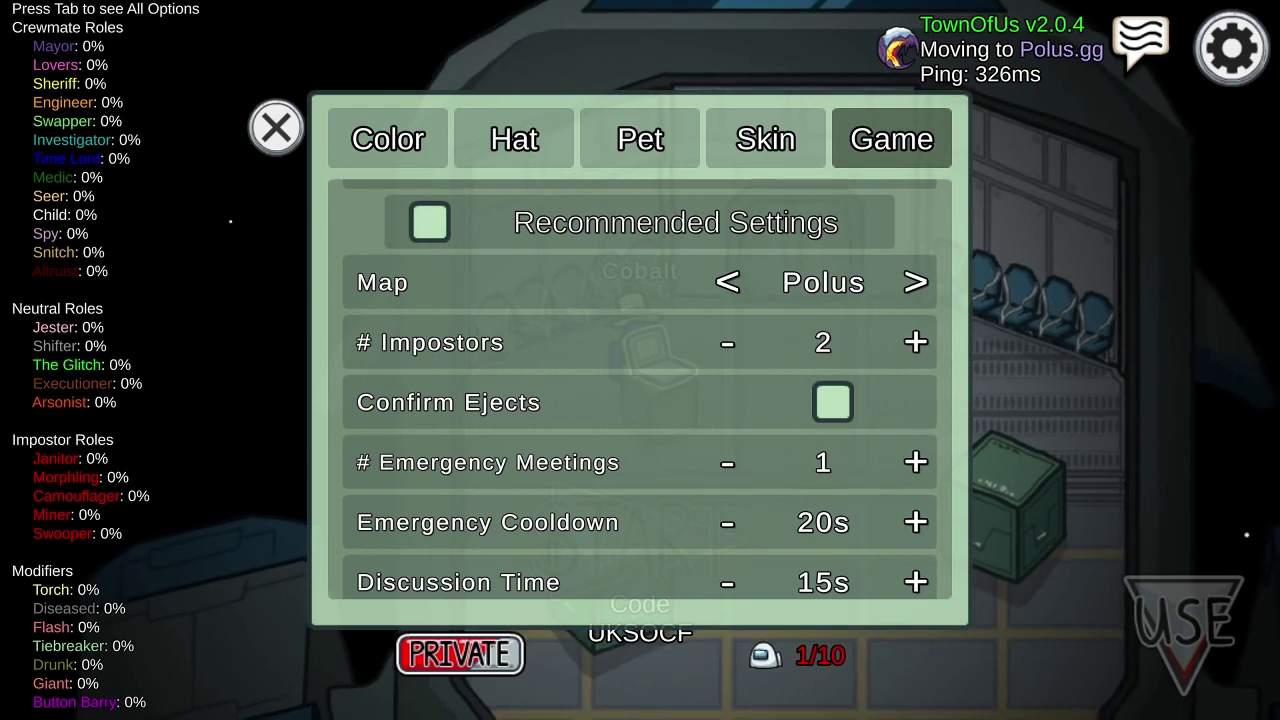
pyautogui.click(585, 410)
pyautogui.click(585, 414)
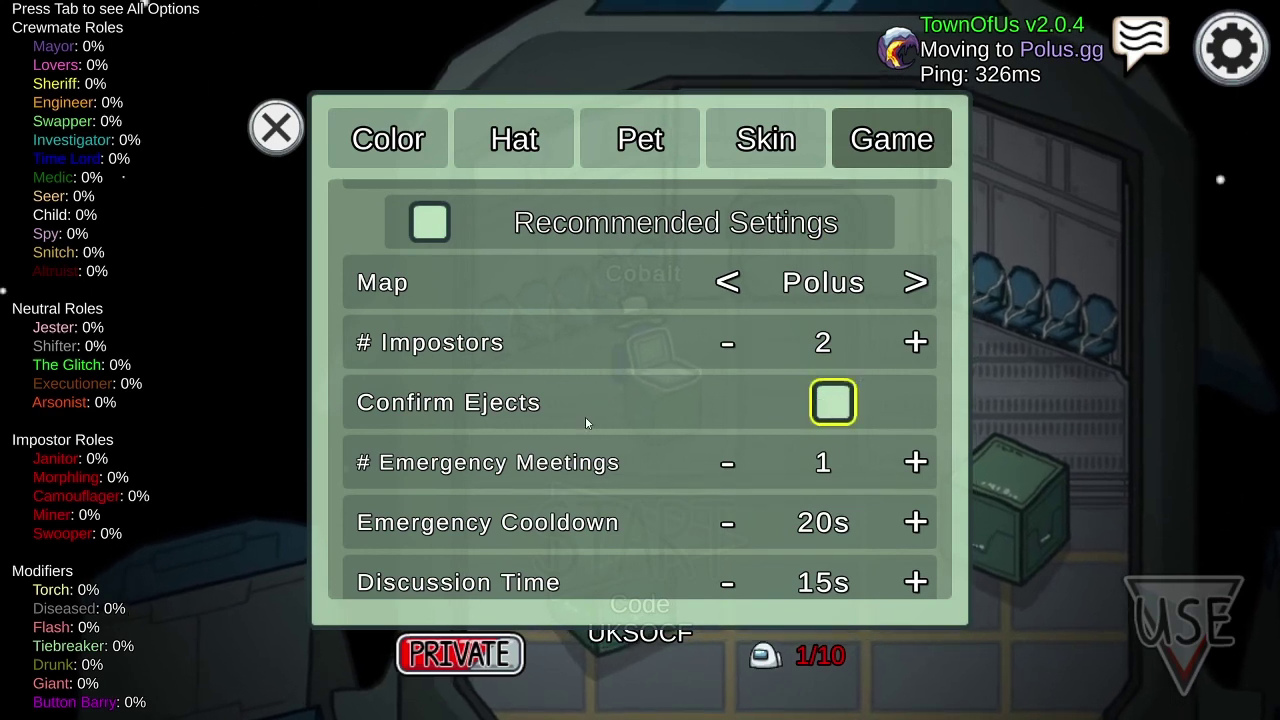